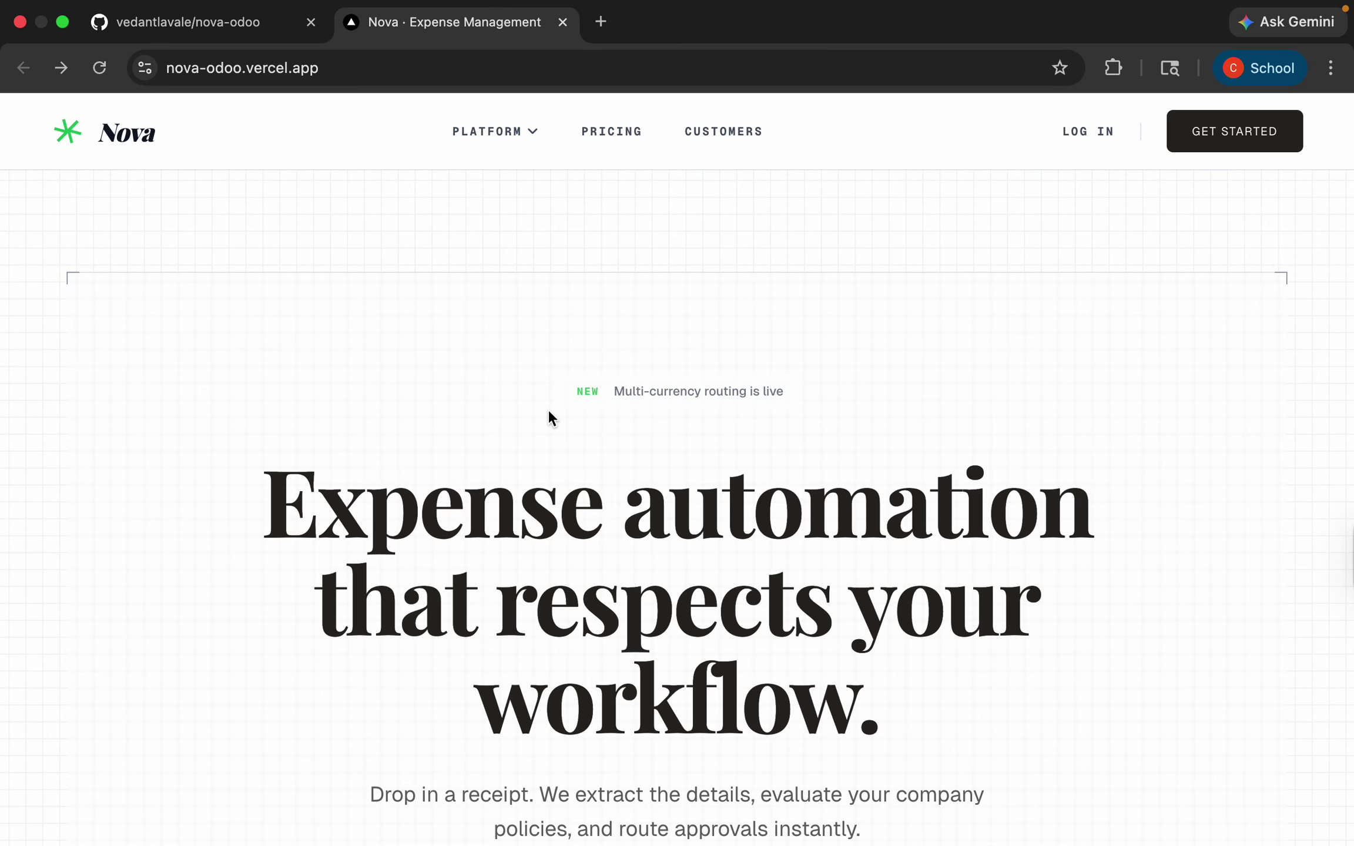
Step: Examine the Nova landing page's hero section, feature highlights and list of trusted finance teams
{"action": "scroll", "coordinate": [551, 419], "scroll_direction": "down", "scroll_amount": 3}
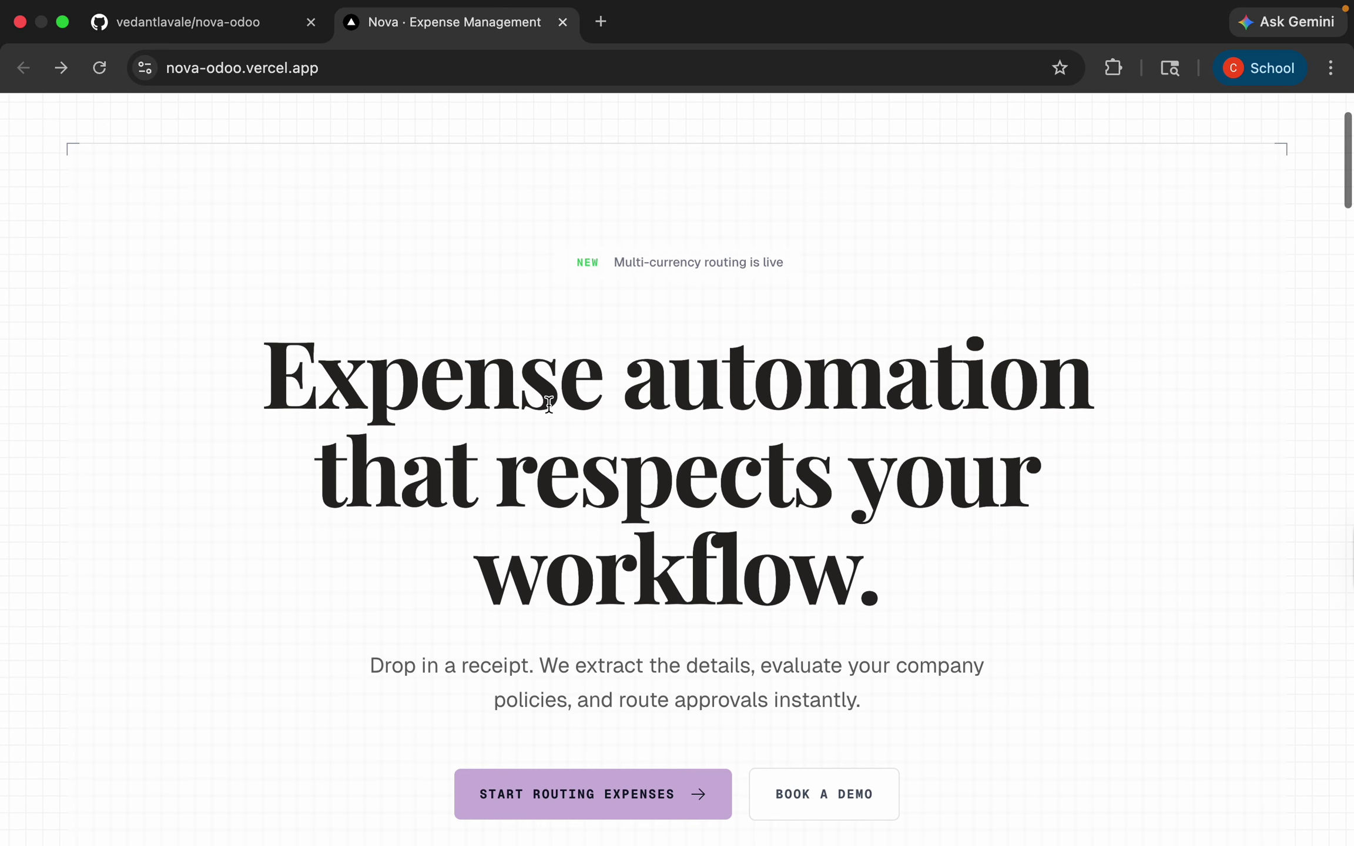
{"action": "scroll", "coordinate": [550, 405], "scroll_direction": "down", "scroll_amount": 1}
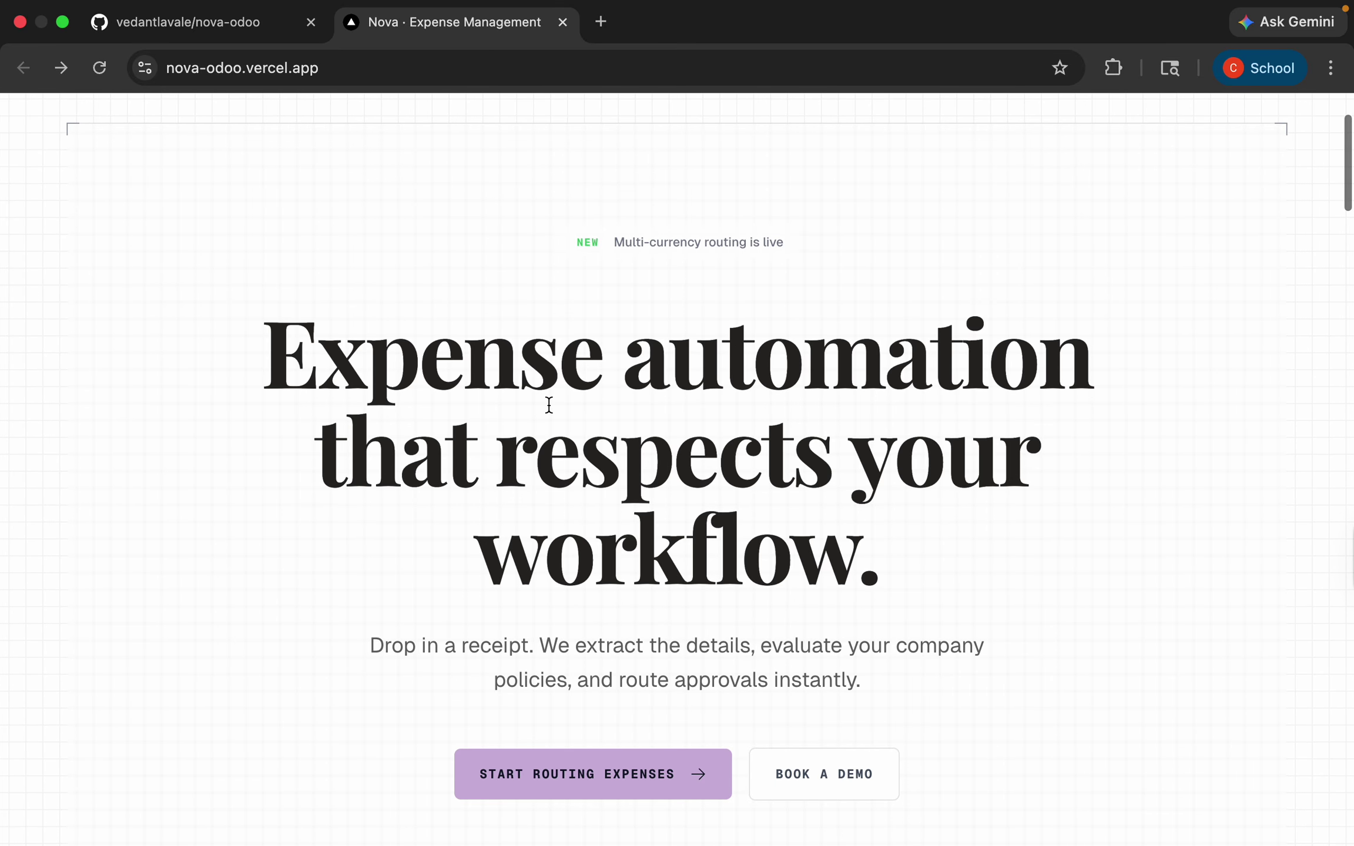
{"action": "scroll", "coordinate": [549, 405], "scroll_direction": "down", "scroll_amount": 2}
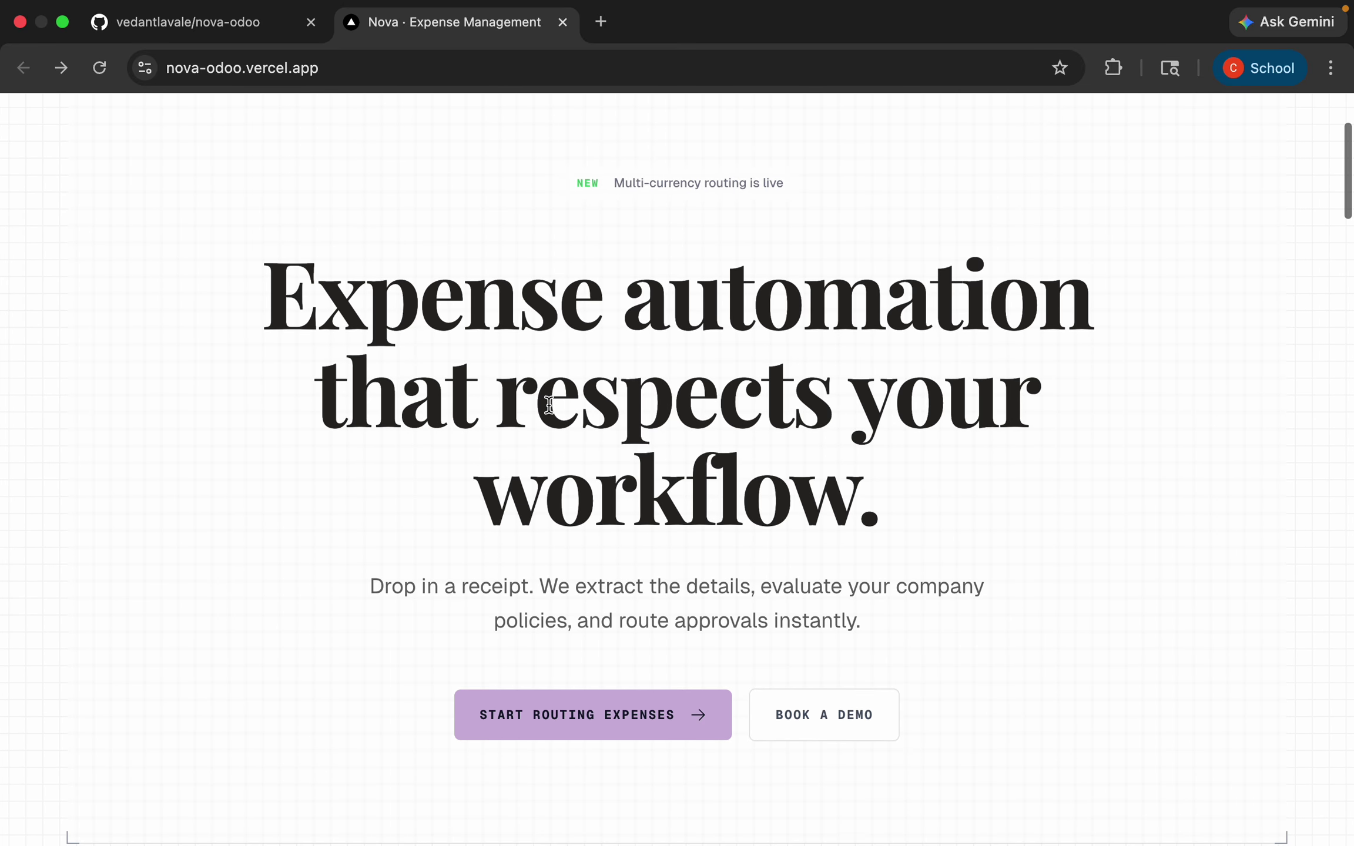
{"action": "scroll", "coordinate": [549, 404], "scroll_direction": "down", "scroll_amount": 2}
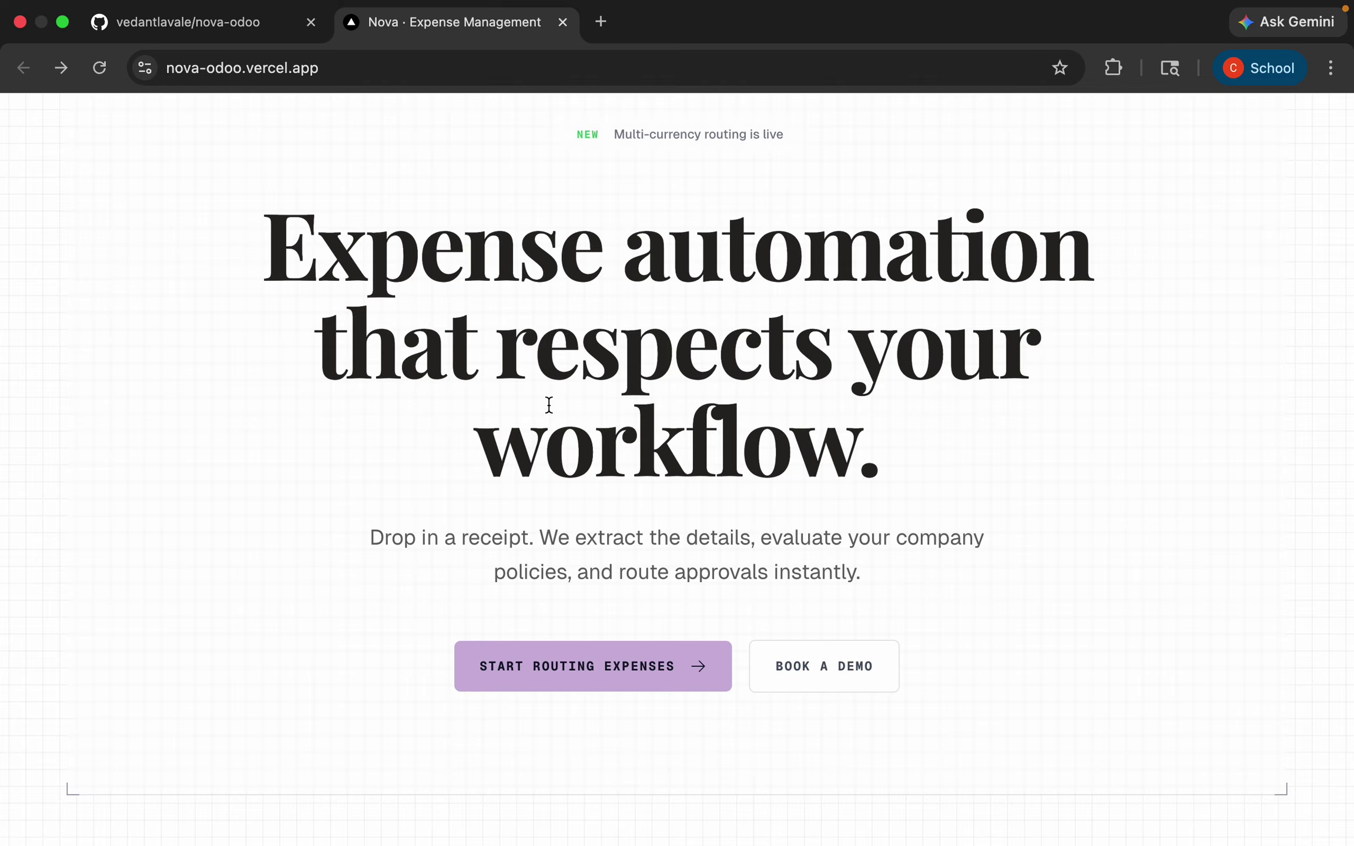
{"action": "scroll", "coordinate": [549, 405], "scroll_direction": "up", "scroll_amount": 5}
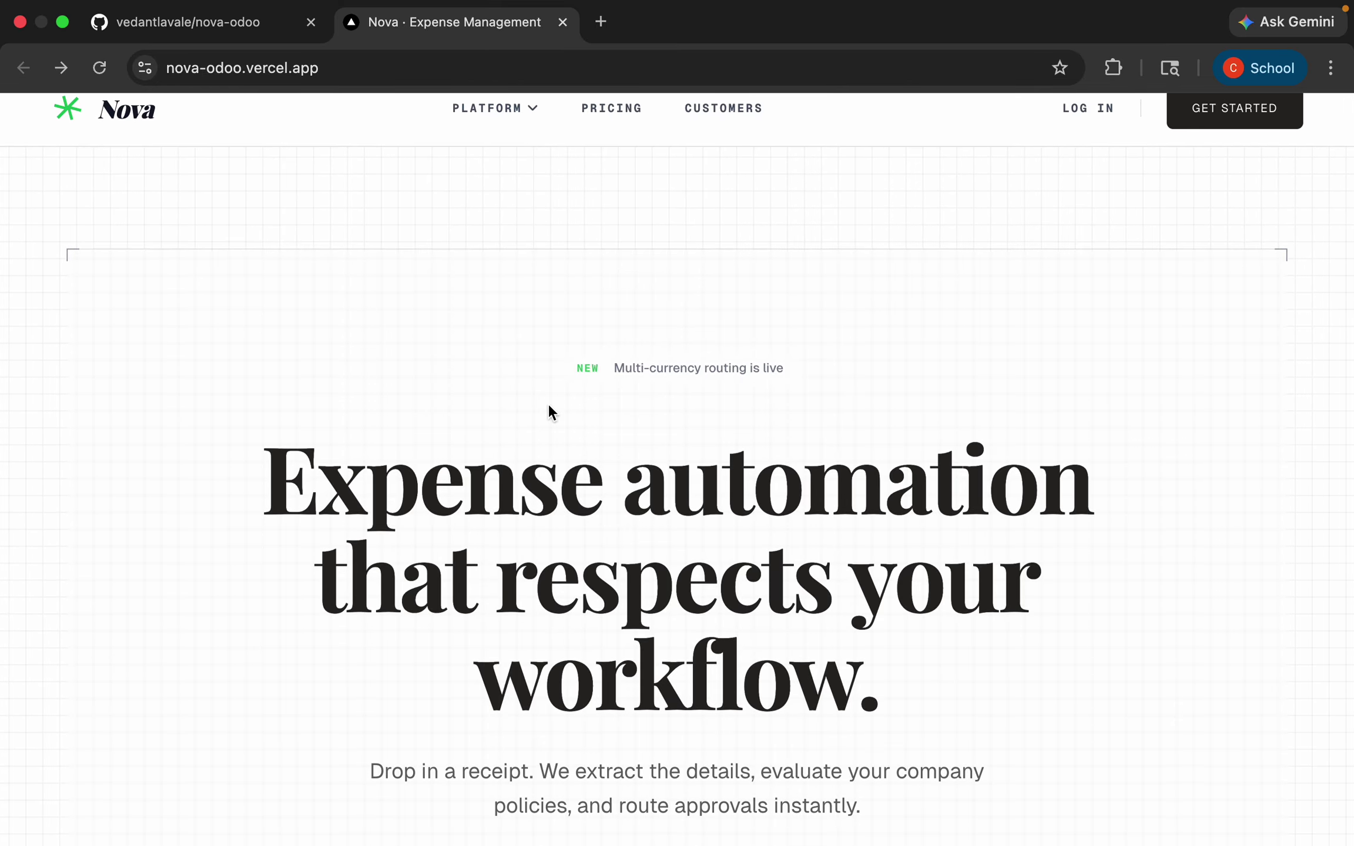
{"action": "scroll", "coordinate": [551, 411], "scroll_direction": "down", "scroll_amount": 2}
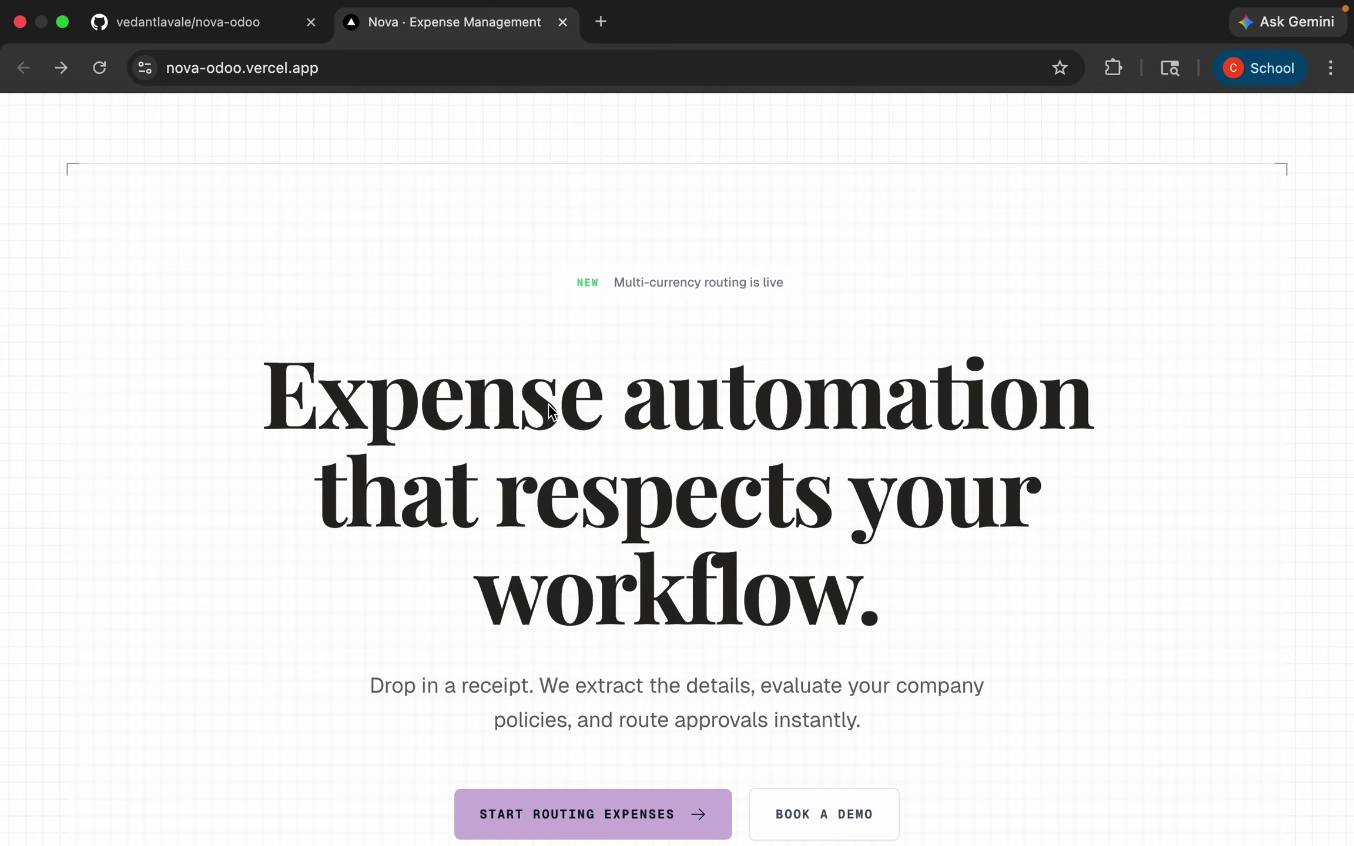
{"action": "scroll", "coordinate": [549, 409], "scroll_direction": "down", "scroll_amount": 1}
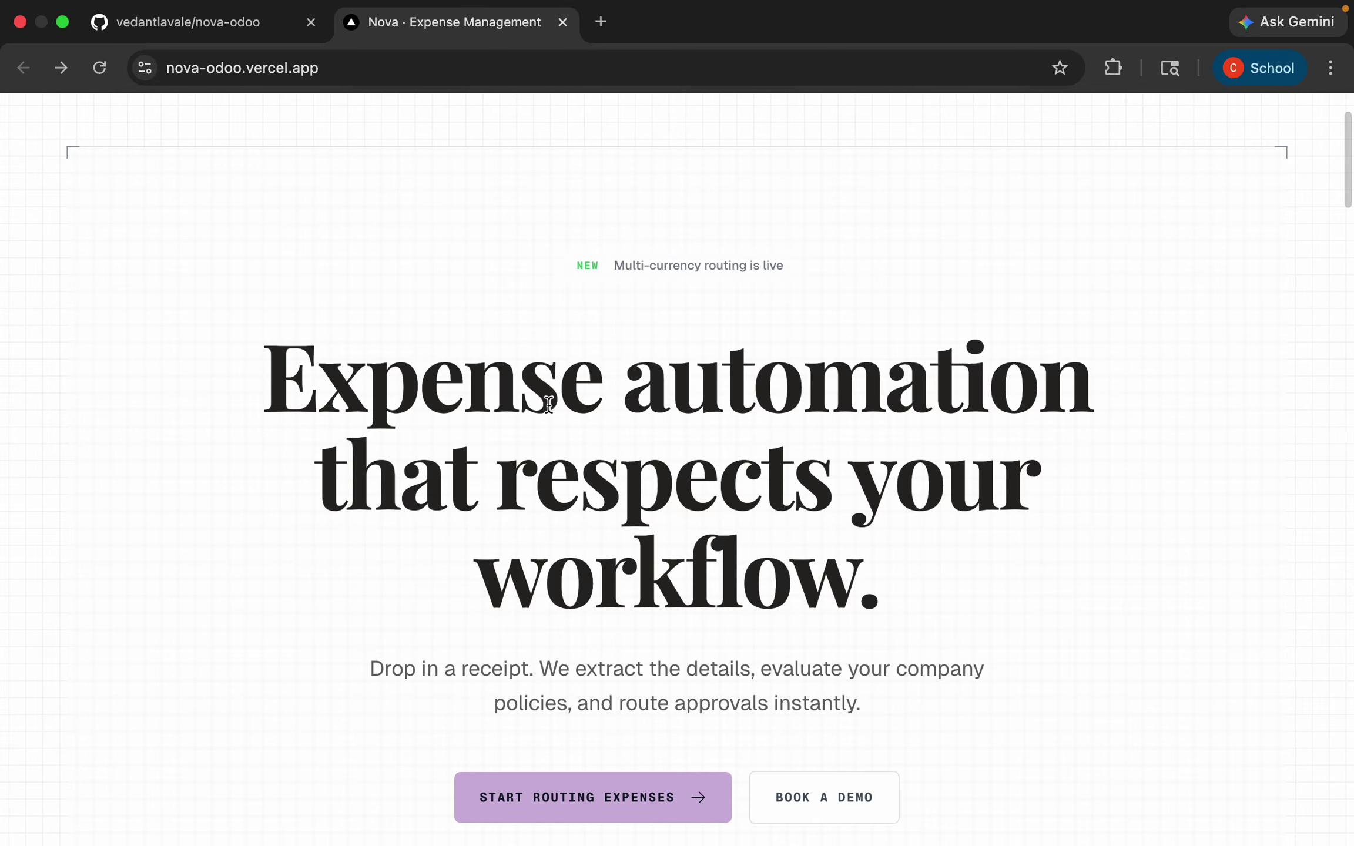
{"action": "scroll", "coordinate": [549, 406], "scroll_direction": "down", "scroll_amount": 4}
{"action": "scroll", "coordinate": [549, 406], "scroll_direction": "down", "scroll_amount": 15}
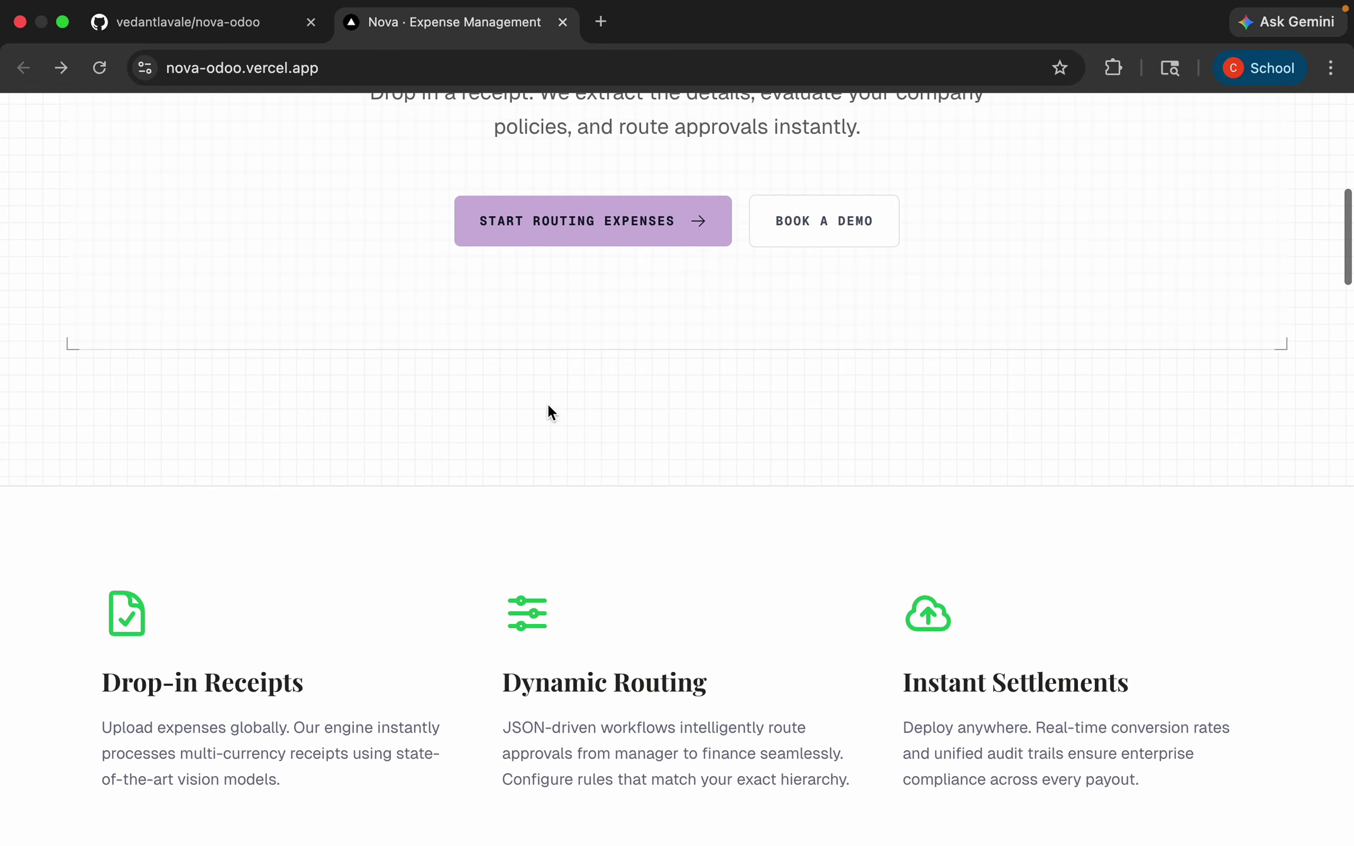
{"action": "scroll", "coordinate": [549, 410], "scroll_direction": "down", "scroll_amount": 6}
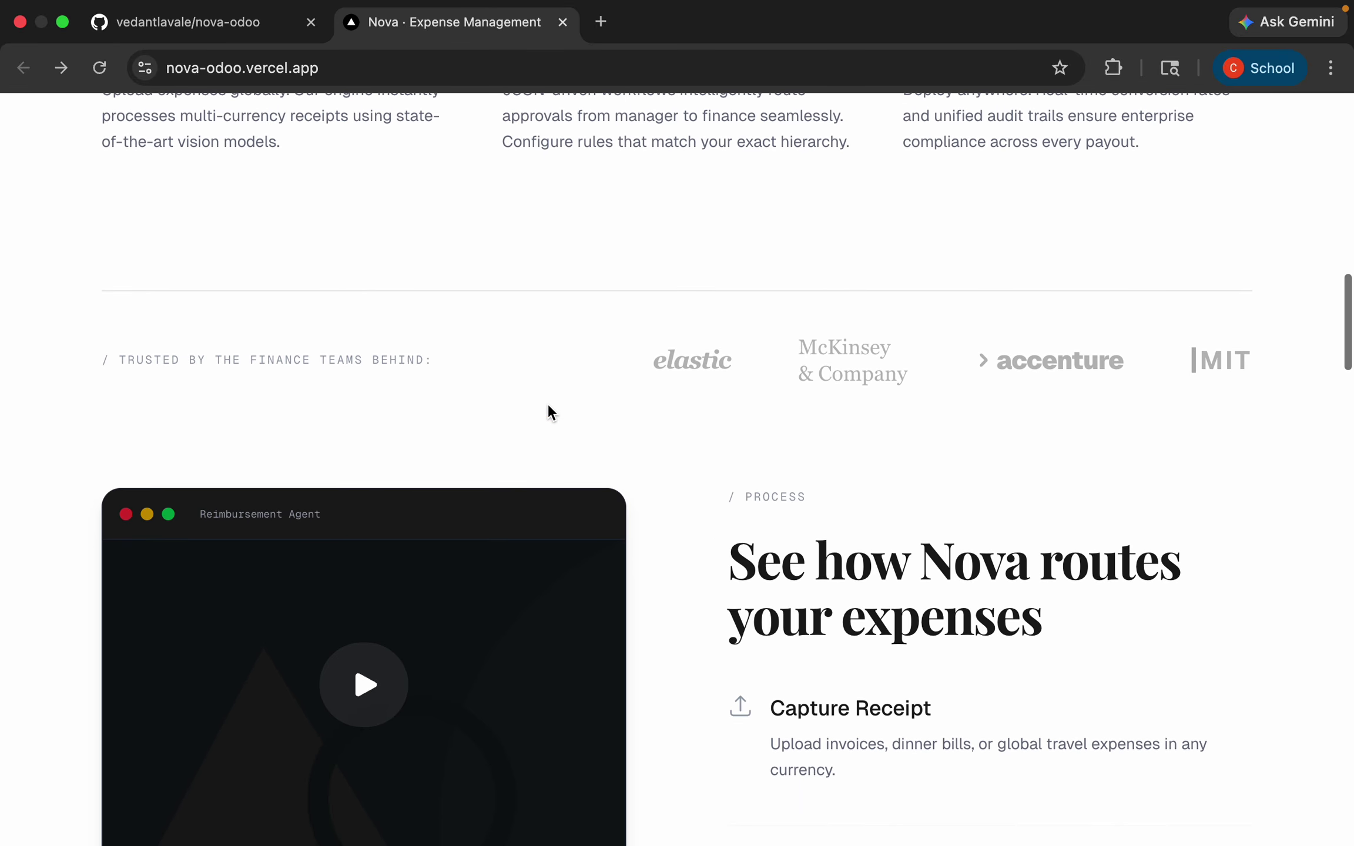
{"action": "scroll", "coordinate": [550, 409], "scroll_direction": "up", "scroll_amount": 4}
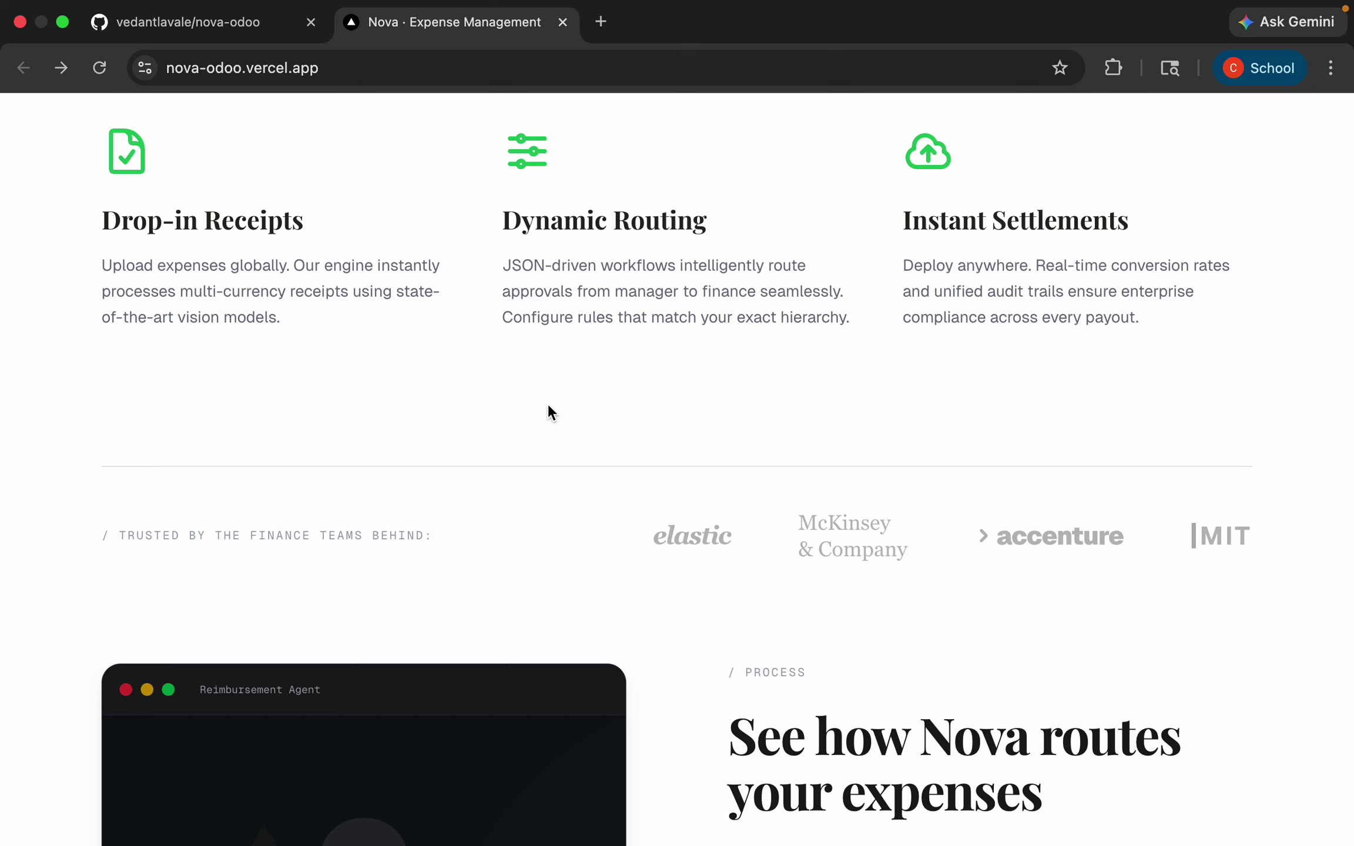
Step: Read the landing page's section on how Nova routes expenses, up to the approval chains heading
{"action": "scroll", "coordinate": [548, 407], "scroll_direction": "down", "scroll_amount": 3}
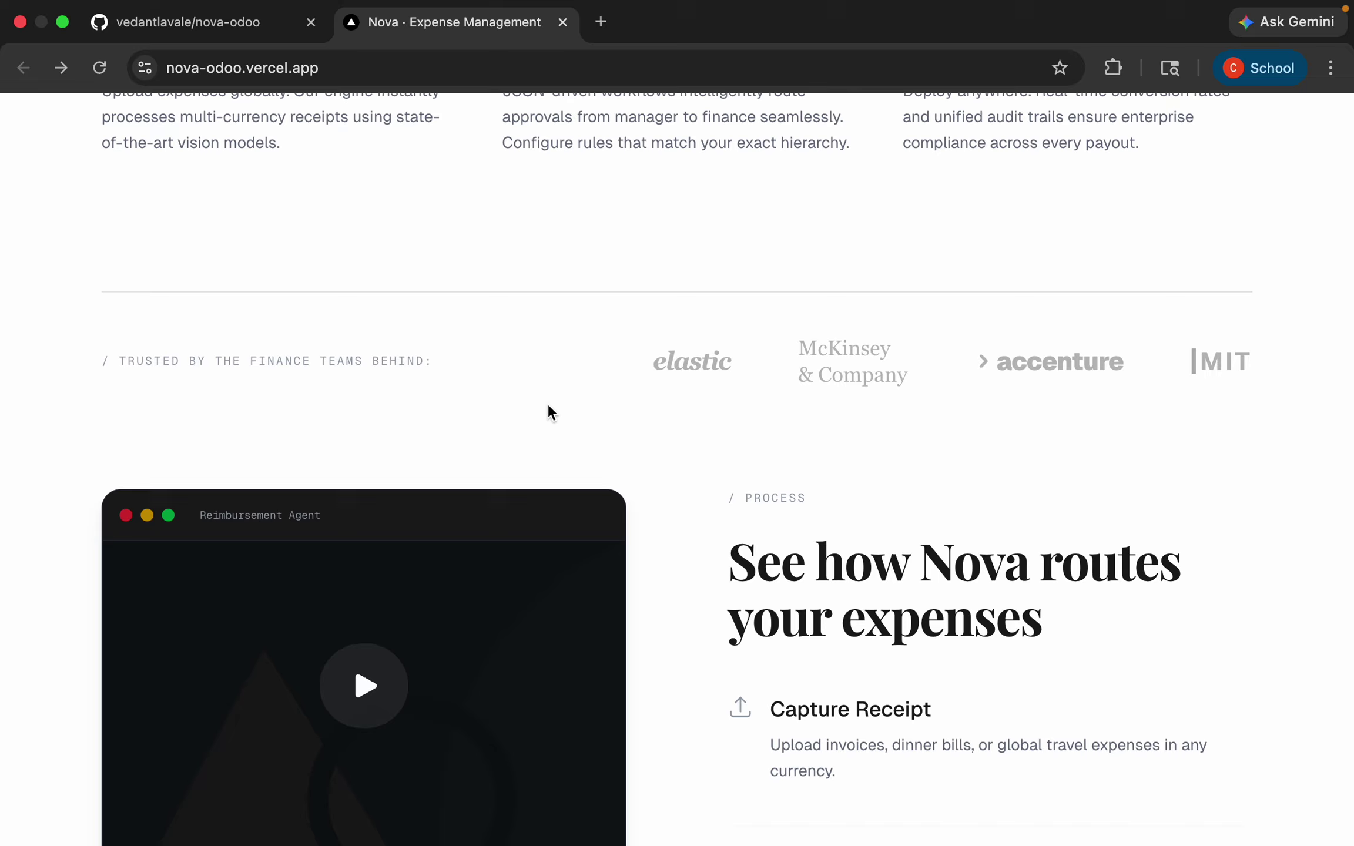
{"action": "scroll", "coordinate": [548, 407], "scroll_direction": "down", "scroll_amount": 3}
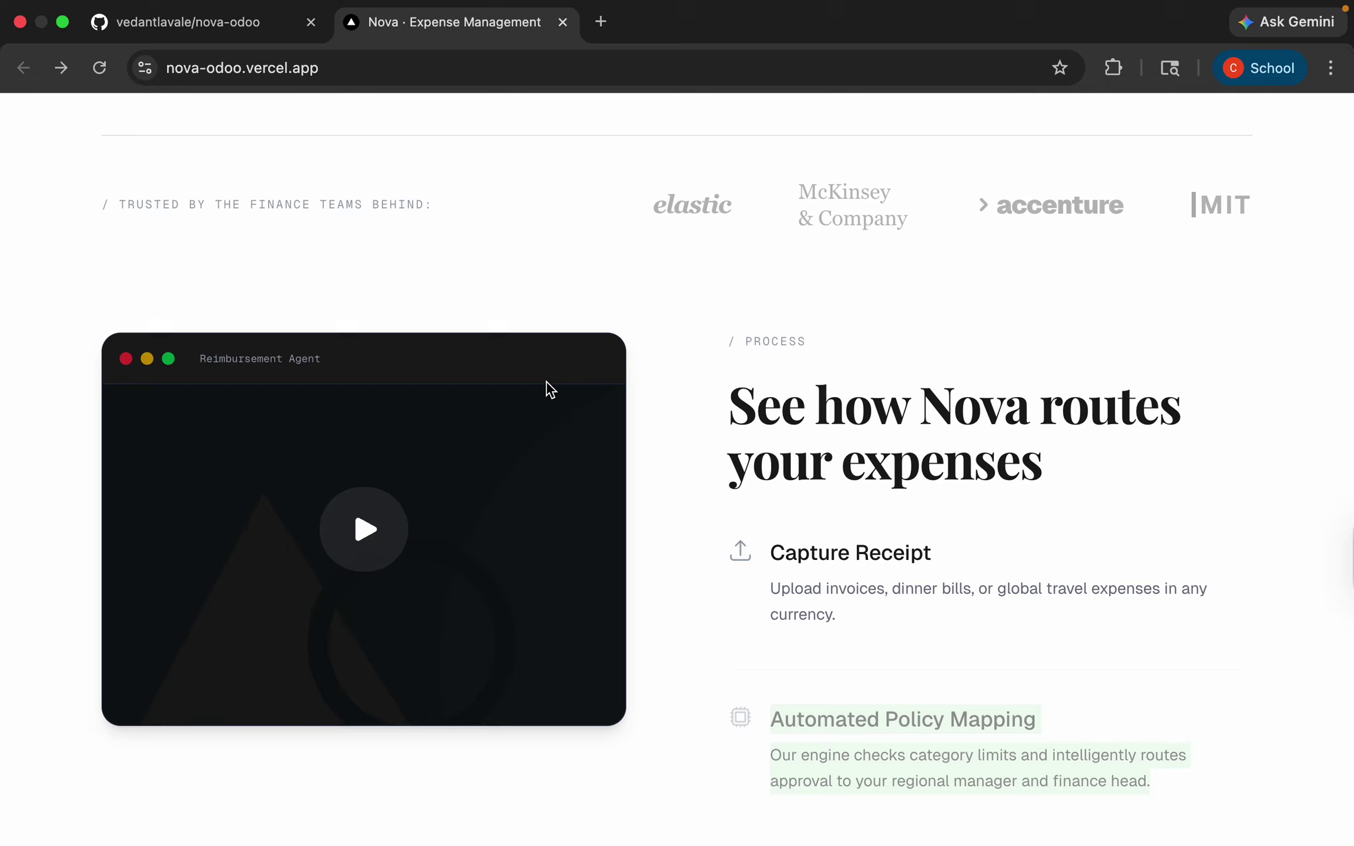
{"action": "scroll", "coordinate": [548, 389], "scroll_direction": "down", "scroll_amount": 2}
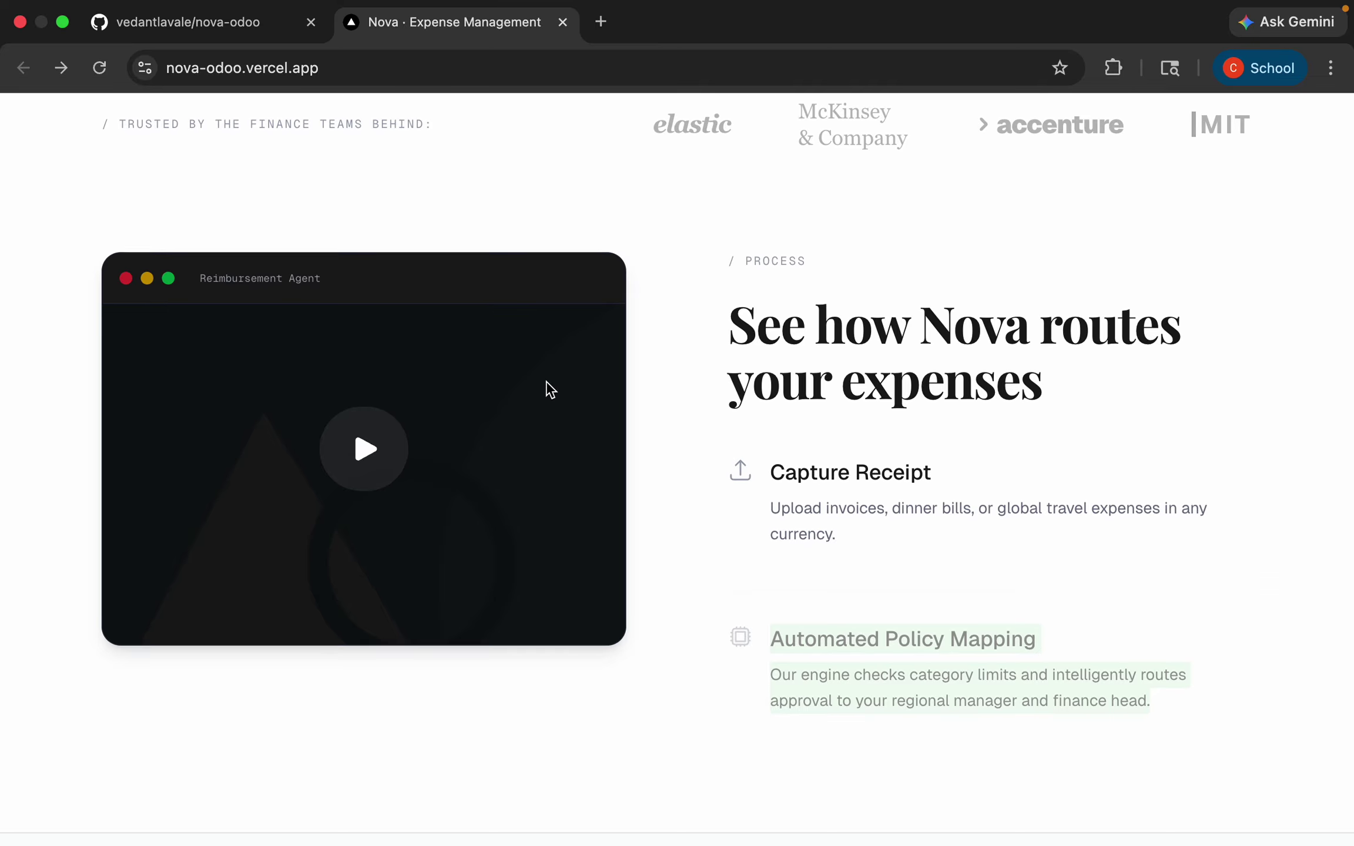
{"action": "scroll", "coordinate": [549, 389], "scroll_direction": "down", "scroll_amount": 1}
{"action": "scroll", "coordinate": [550, 389], "scroll_direction": "down", "scroll_amount": 2}
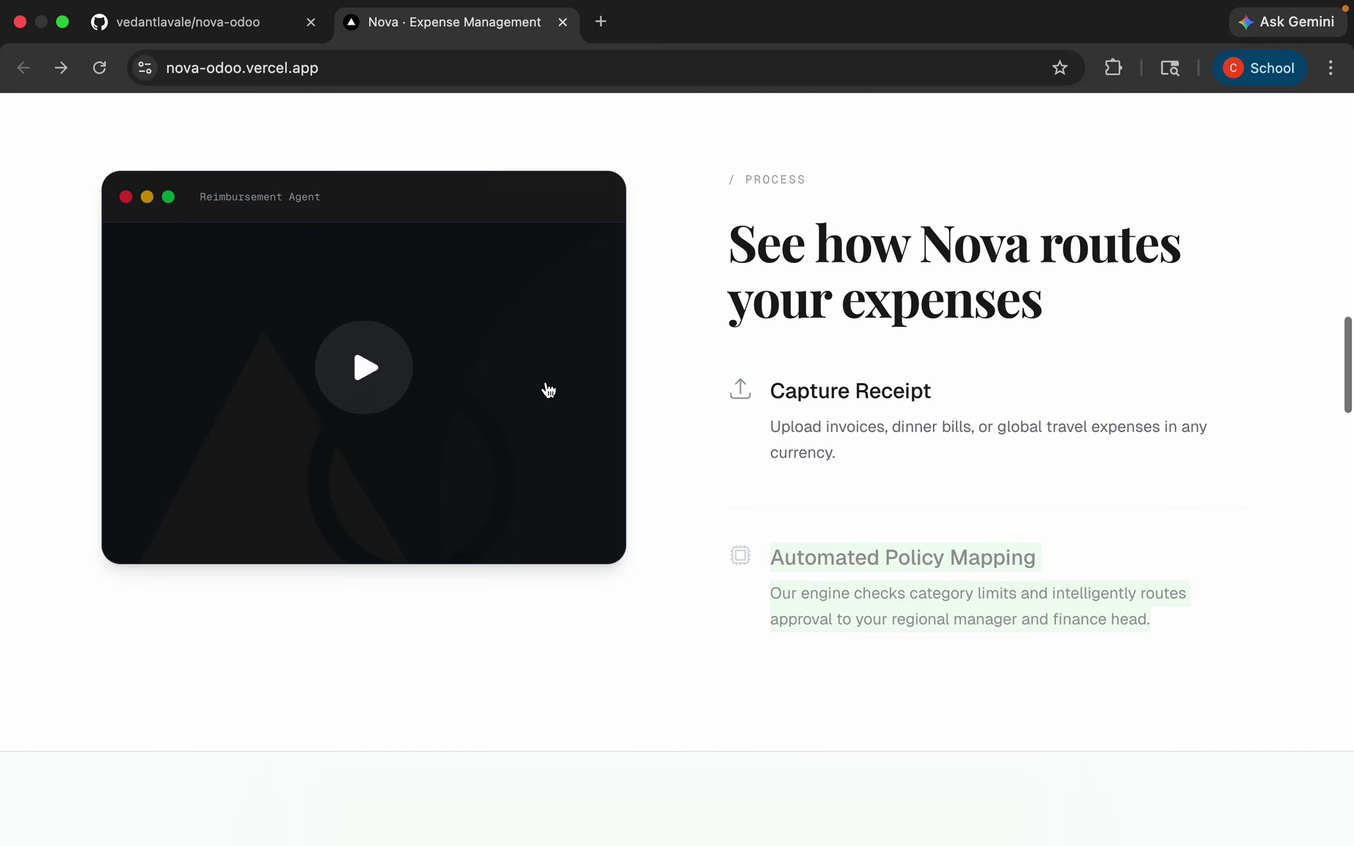
{"action": "scroll", "coordinate": [549, 390], "scroll_direction": "down", "scroll_amount": 2}
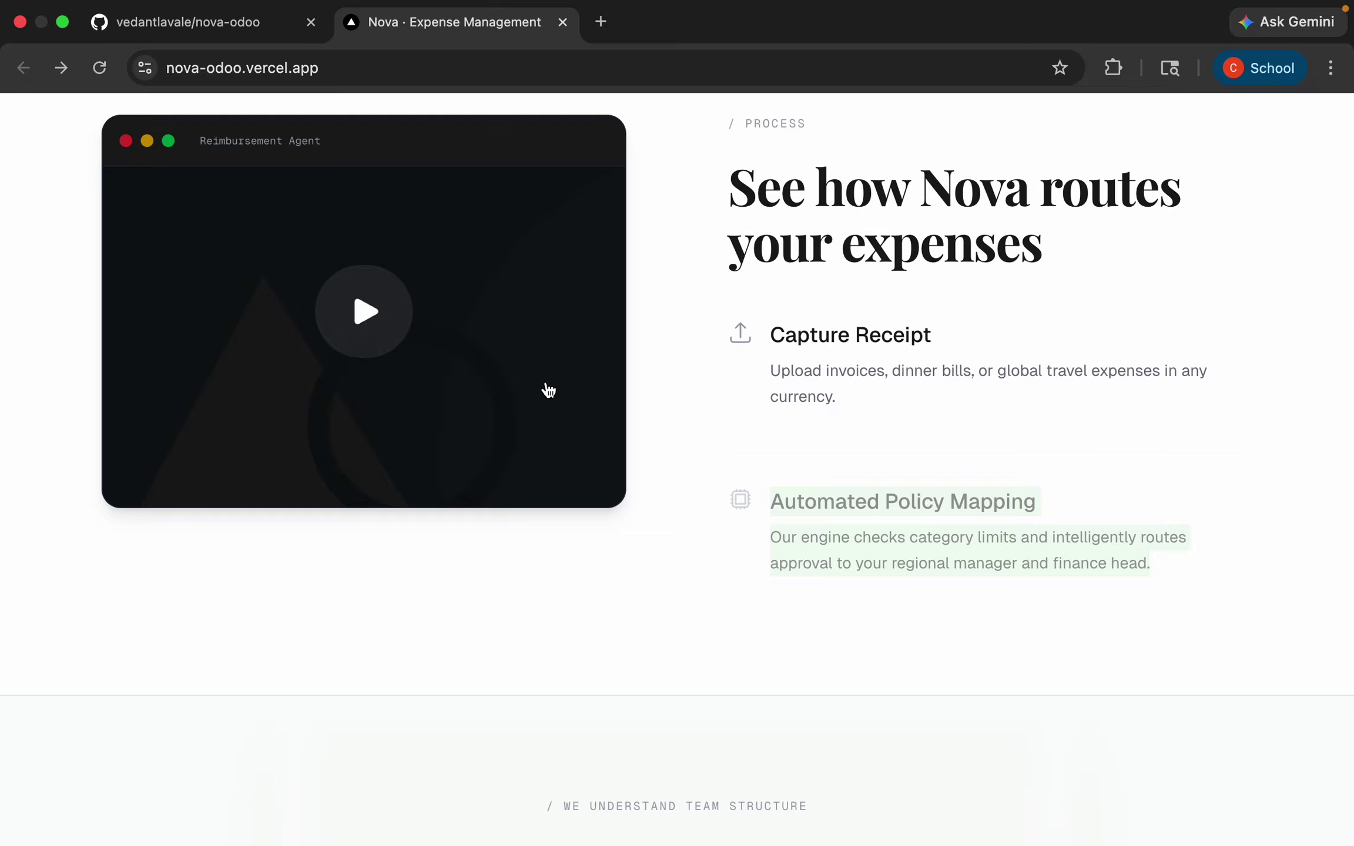
{"action": "scroll", "coordinate": [548, 389], "scroll_direction": "down", "scroll_amount": 5}
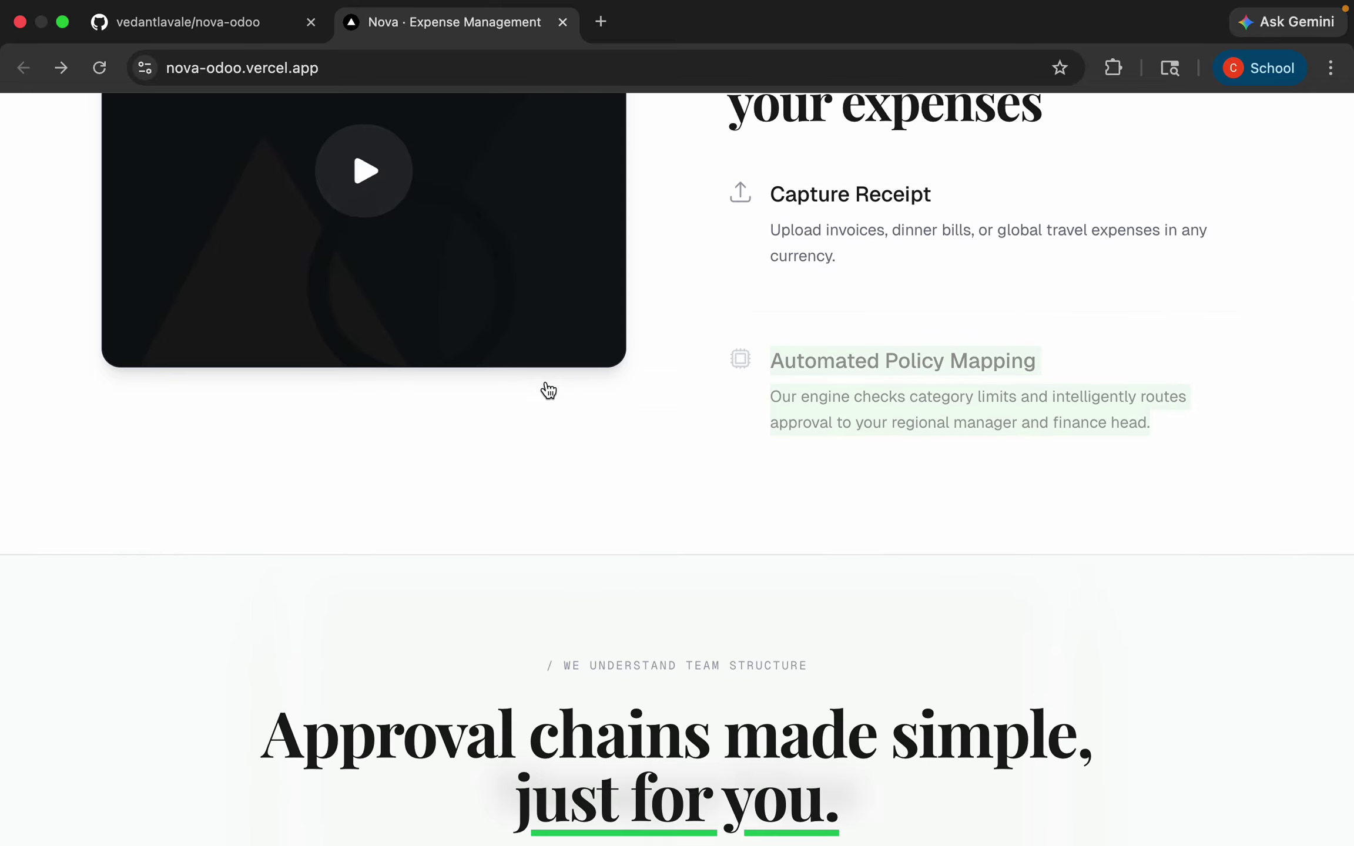
{"action": "scroll", "coordinate": [549, 390], "scroll_direction": "down", "scroll_amount": 2}
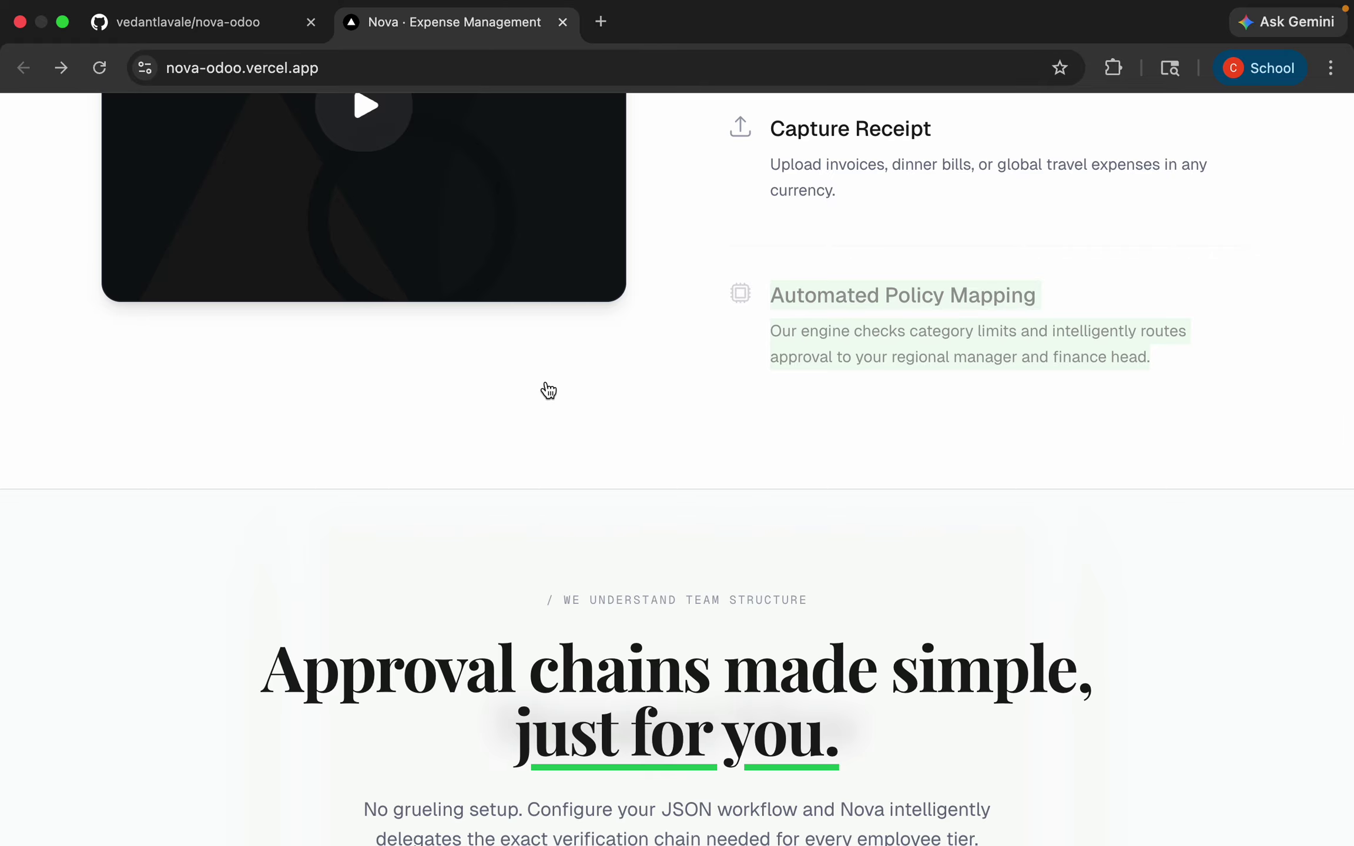
{"action": "scroll", "coordinate": [548, 390], "scroll_direction": "down", "scroll_amount": 1}
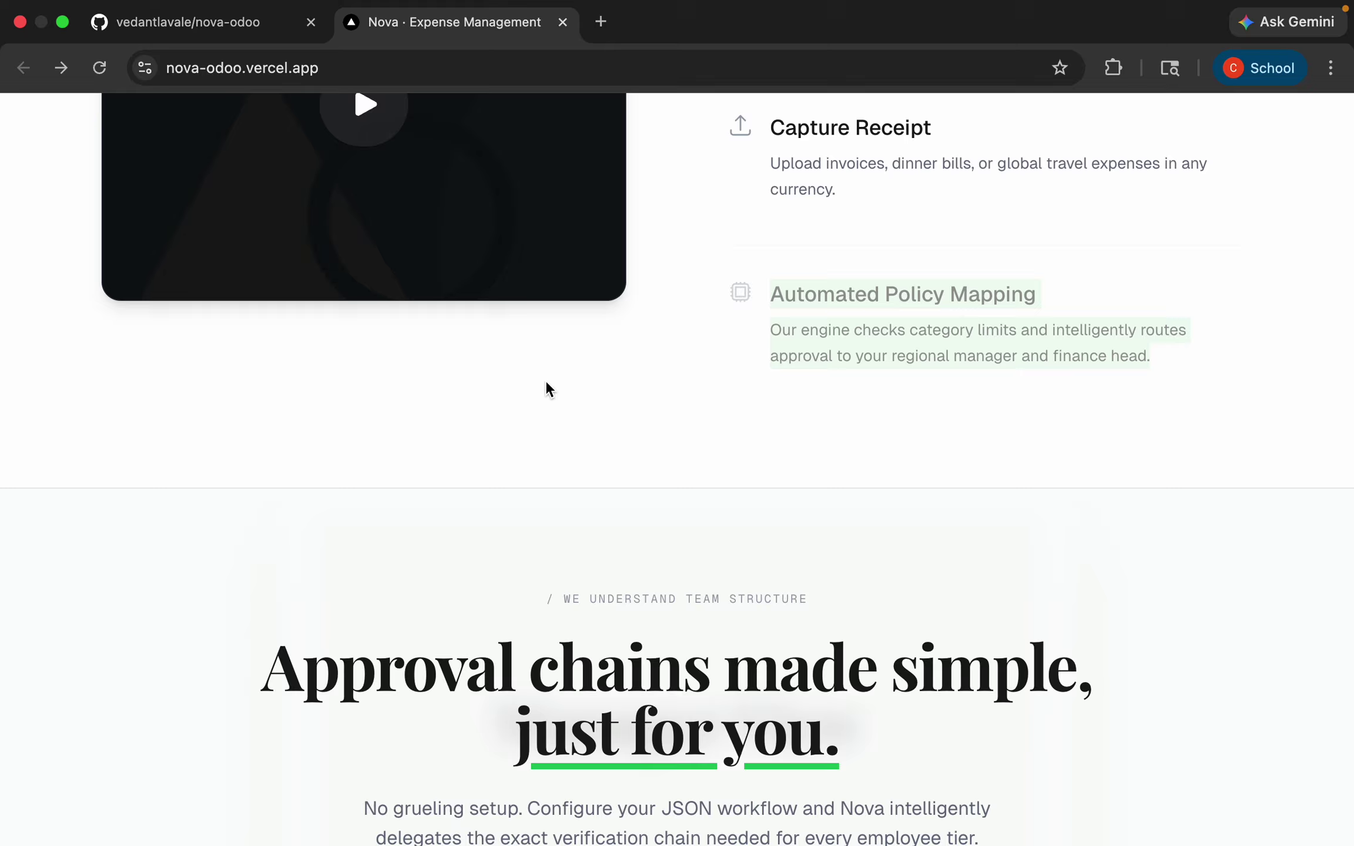
Step: Look through the case study and company spend visibility sections down to the closing call to action
{"action": "scroll", "coordinate": [547, 383], "scroll_direction": "down", "scroll_amount": 15}
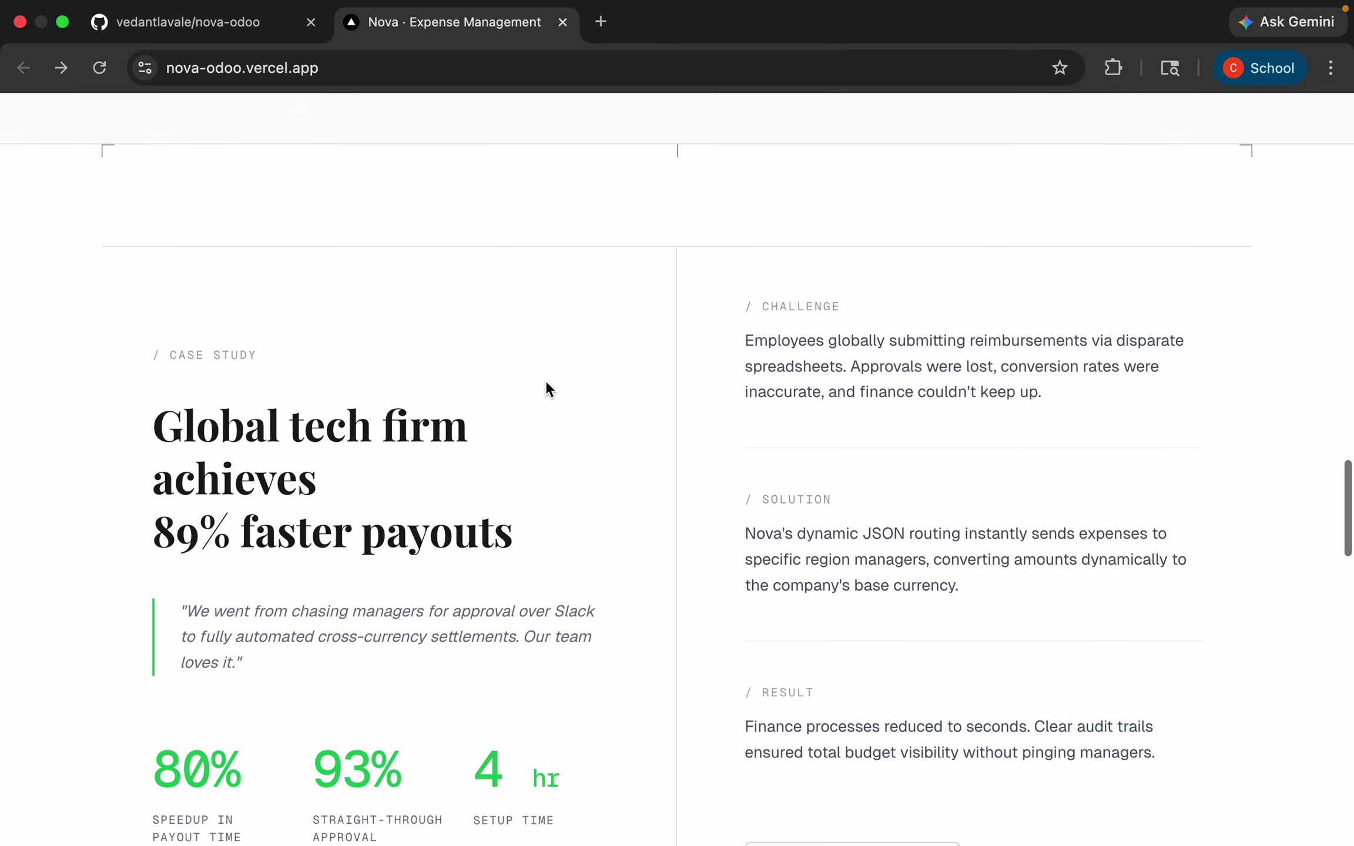
{"action": "scroll", "coordinate": [546, 383], "scroll_direction": "down", "scroll_amount": 16}
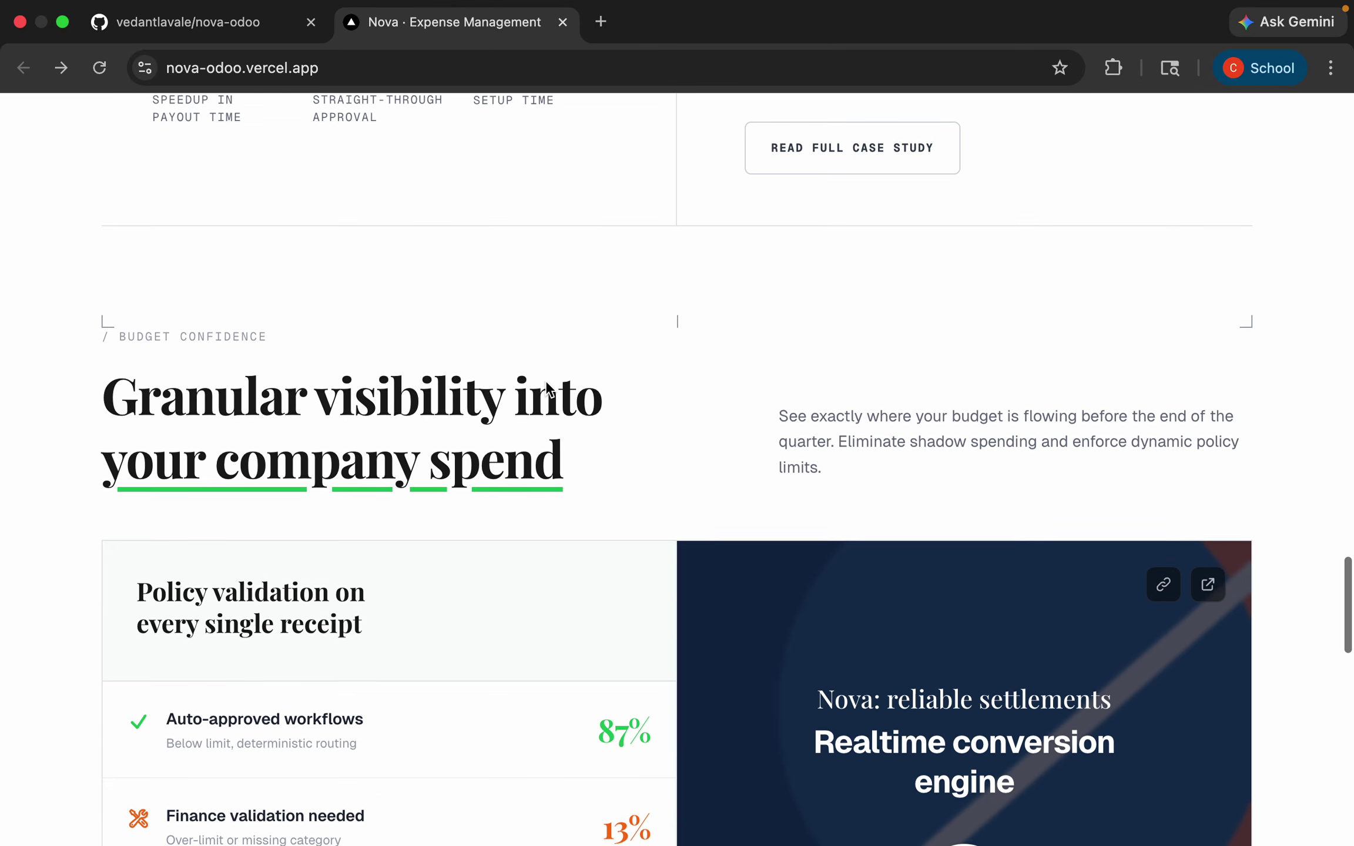
{"action": "scroll", "coordinate": [546, 383], "scroll_direction": "down", "scroll_amount": 16}
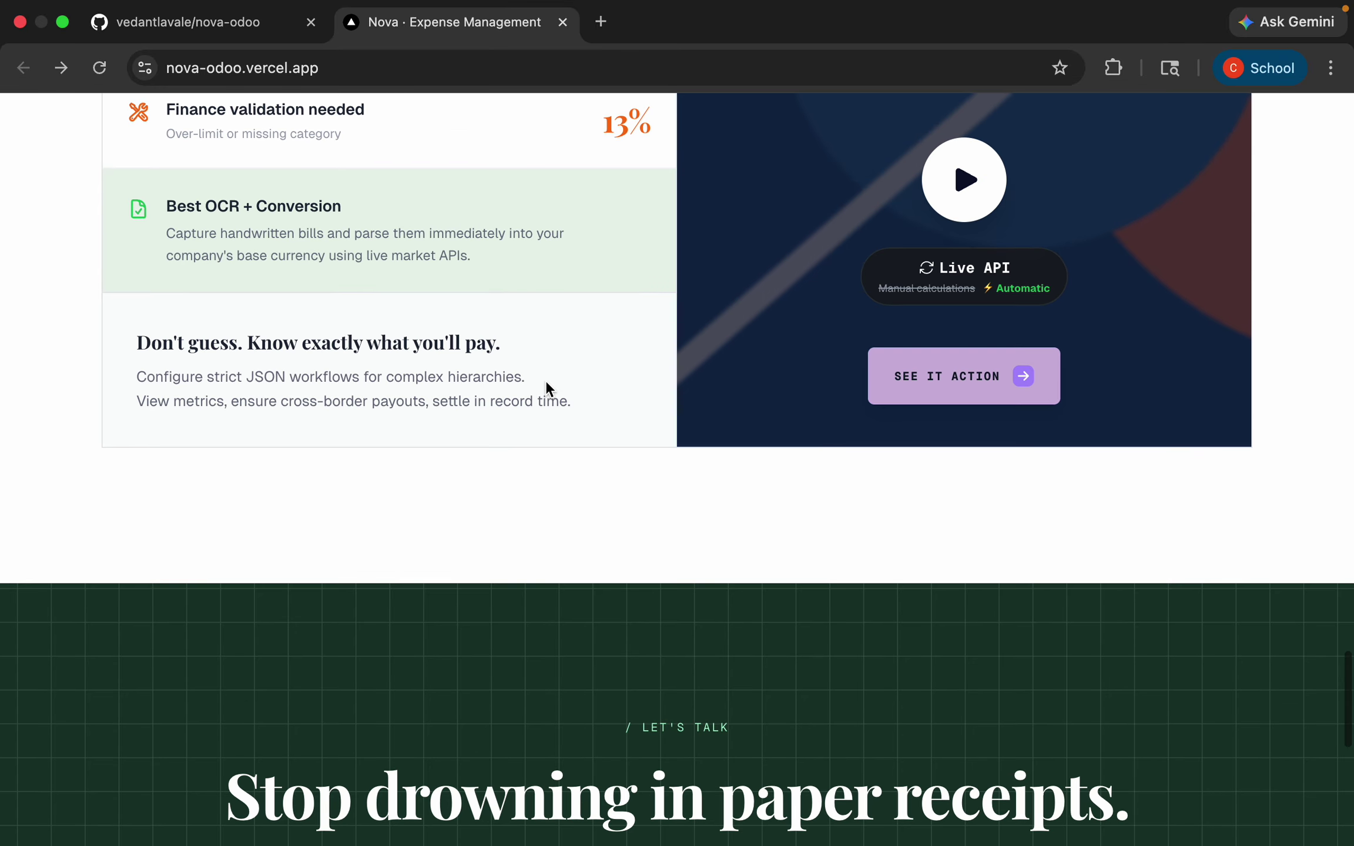
{"action": "scroll", "coordinate": [546, 388], "scroll_direction": "down", "scroll_amount": 10}
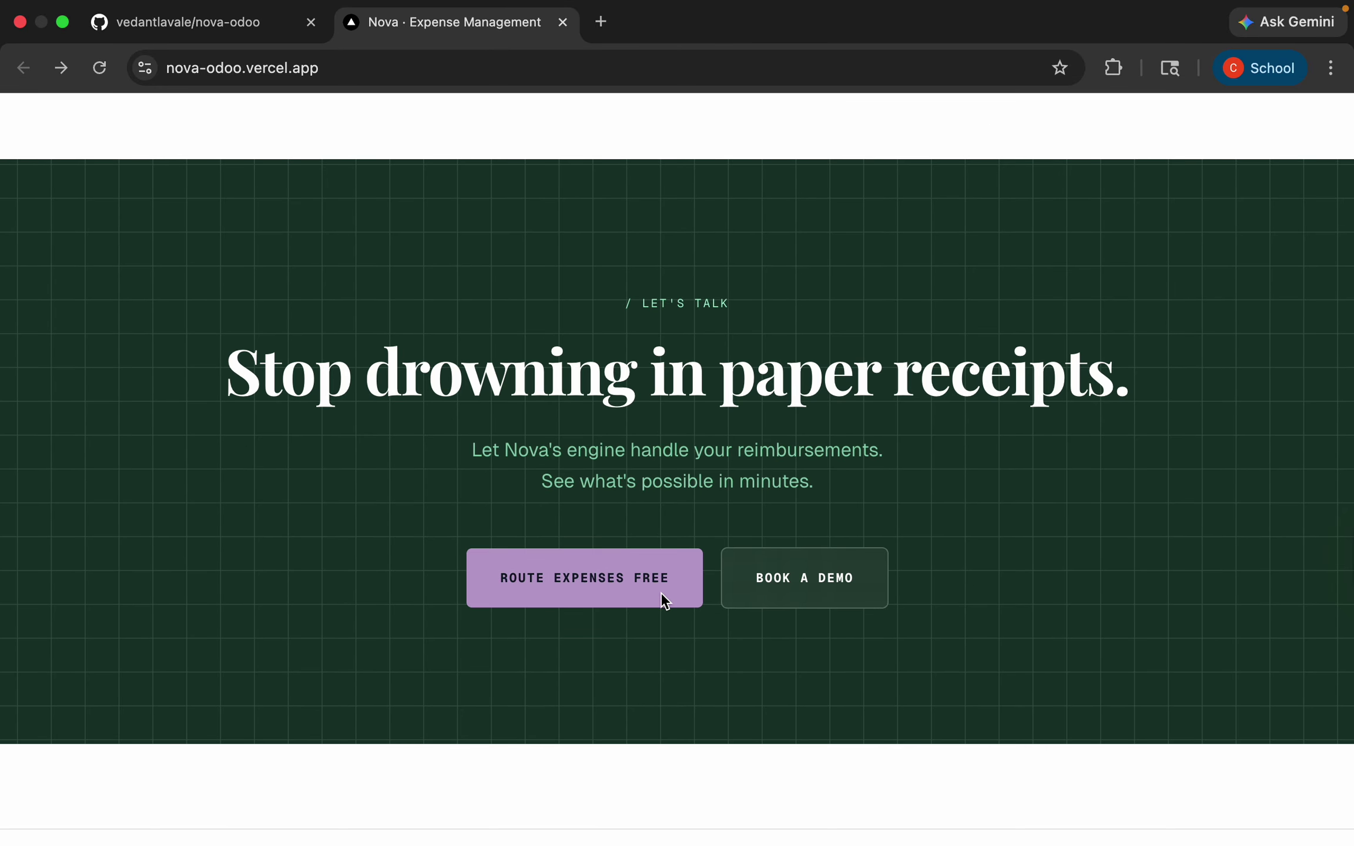
Step: Go to the sign-in page from the free expense routing offer and sign in with the Admin demo credentials
{"action": "left_click", "coordinate": [661, 593]}
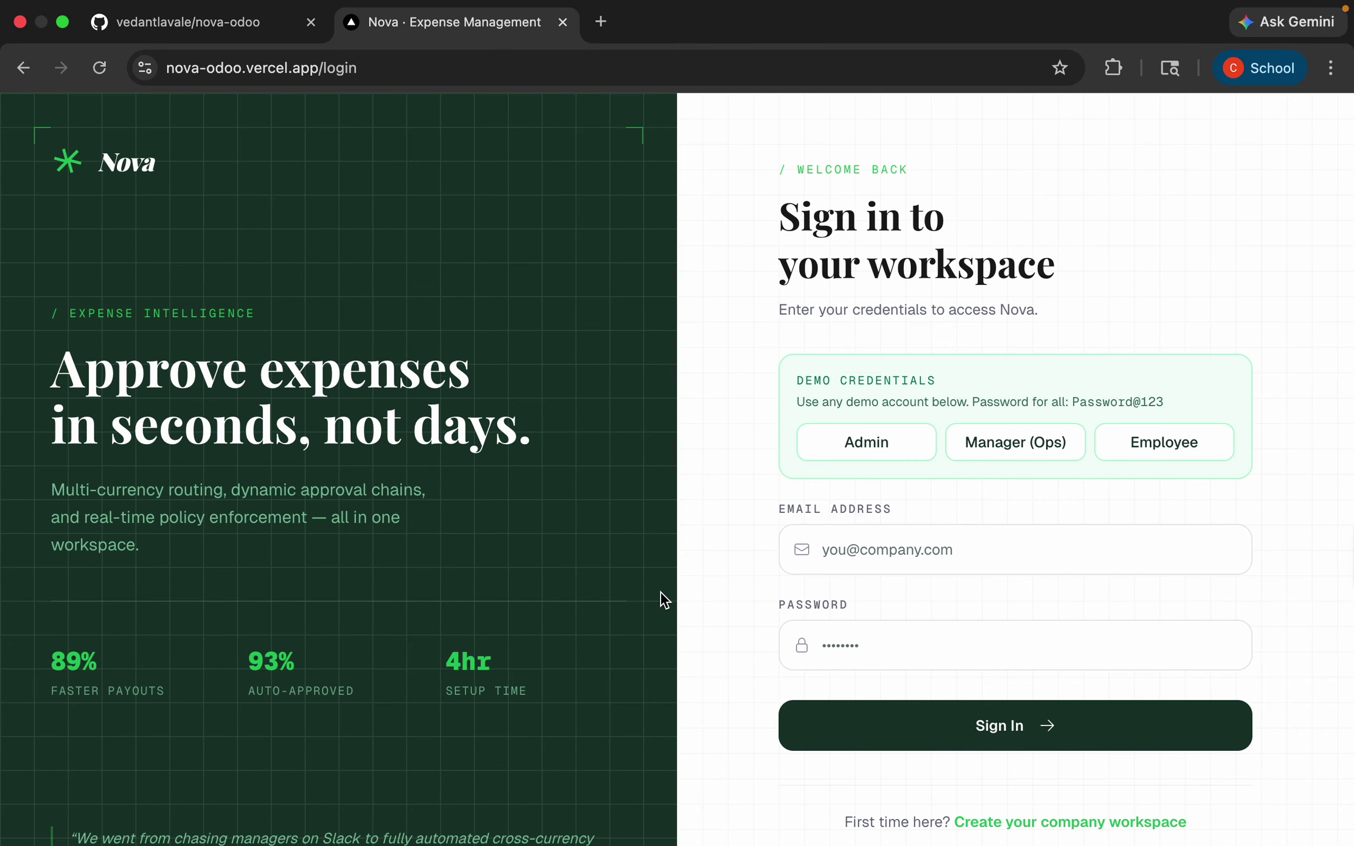
{"action": "left_click", "coordinate": [873, 446]}
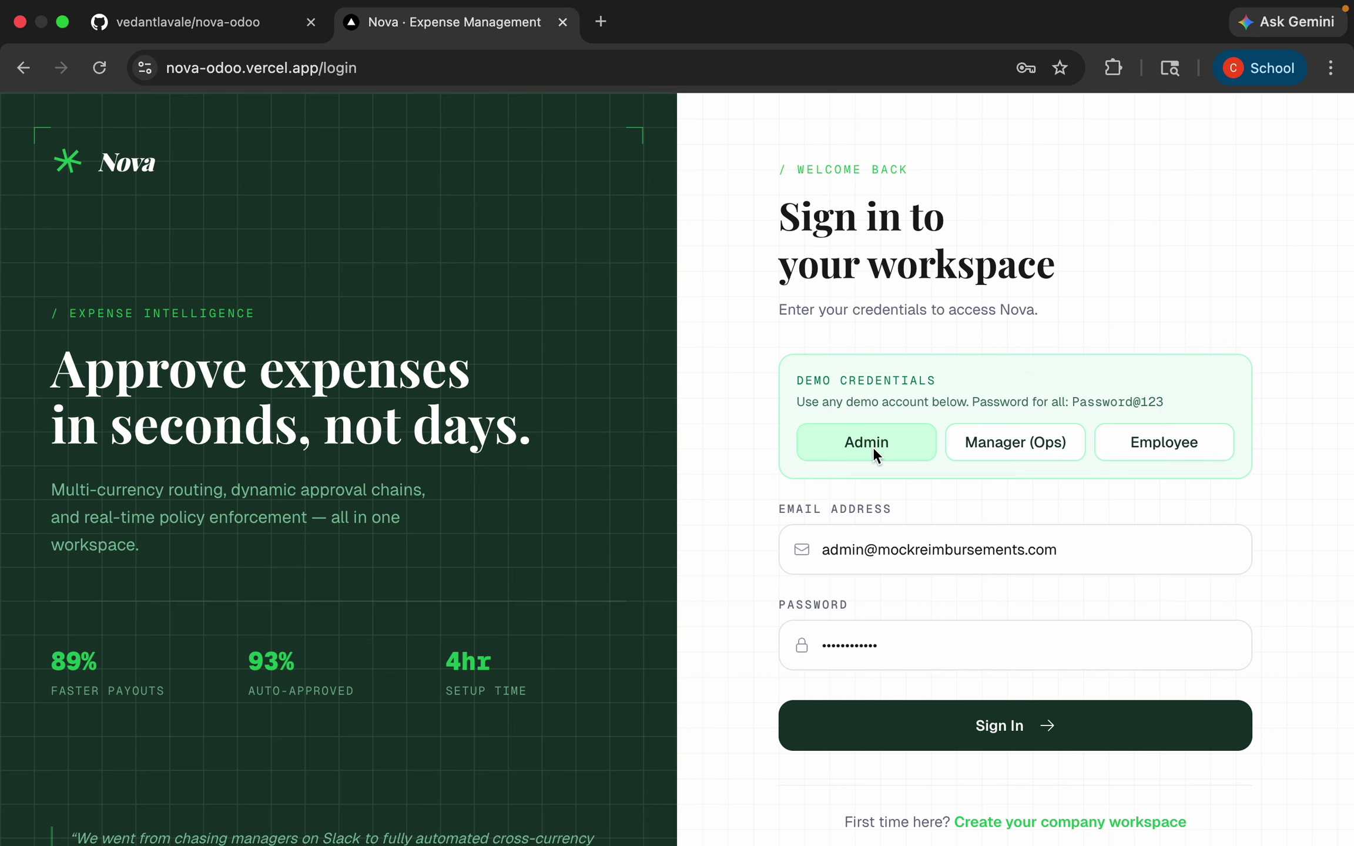
{"action": "left_click", "coordinate": [929, 729]}
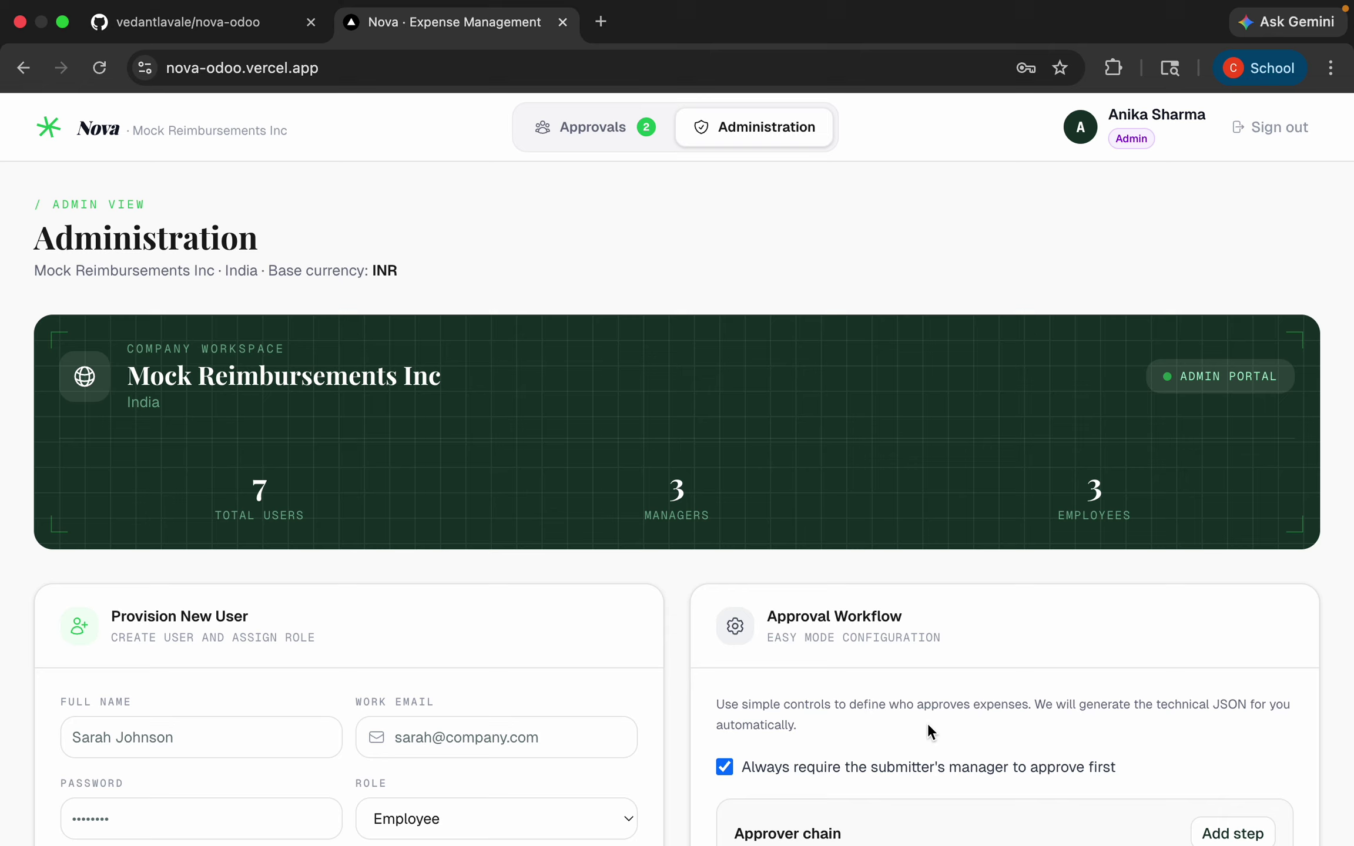
Step: Review the pending expense approvals and return to the Administration view
{"action": "left_click", "coordinate": [621, 122]}
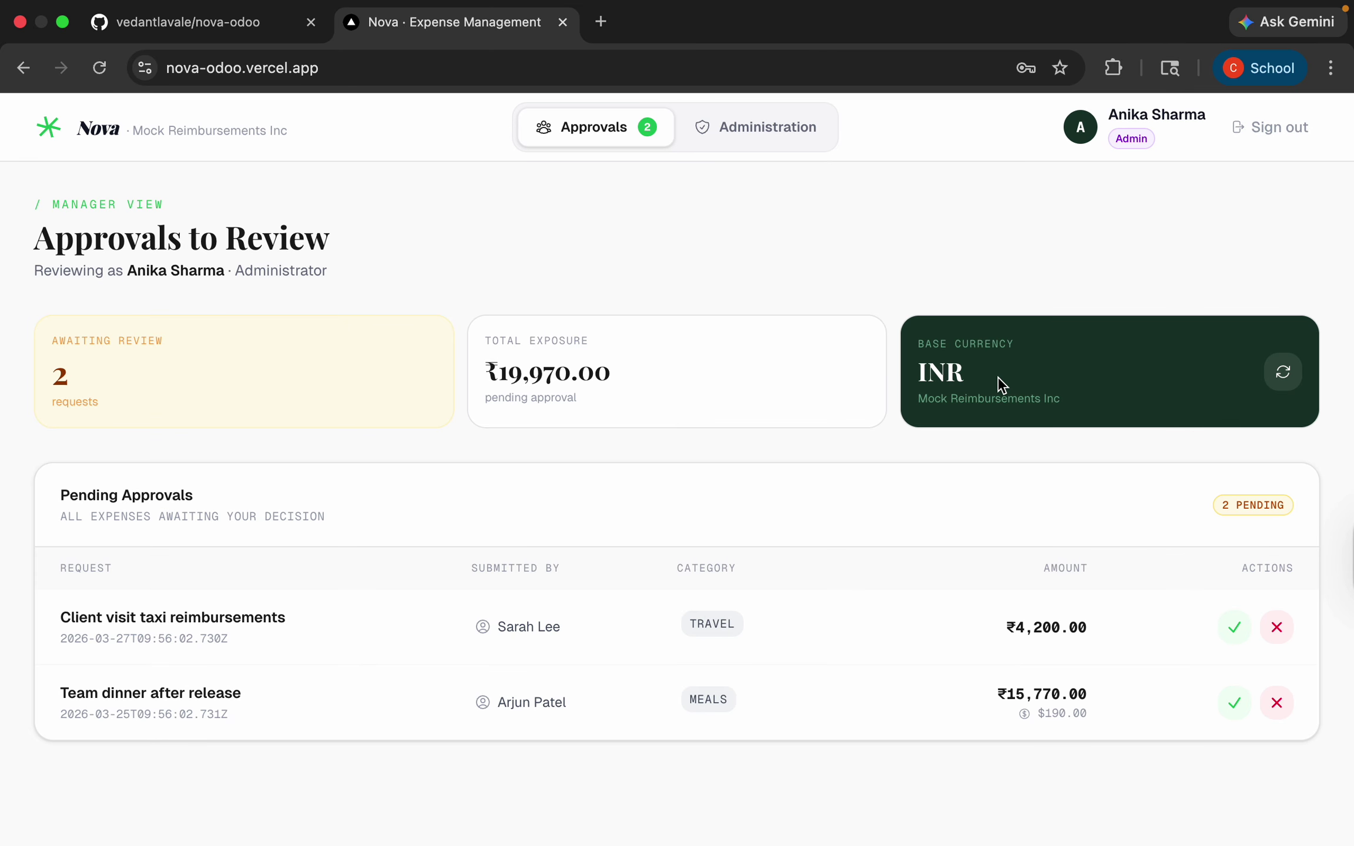
{"action": "left_click", "coordinate": [764, 126]}
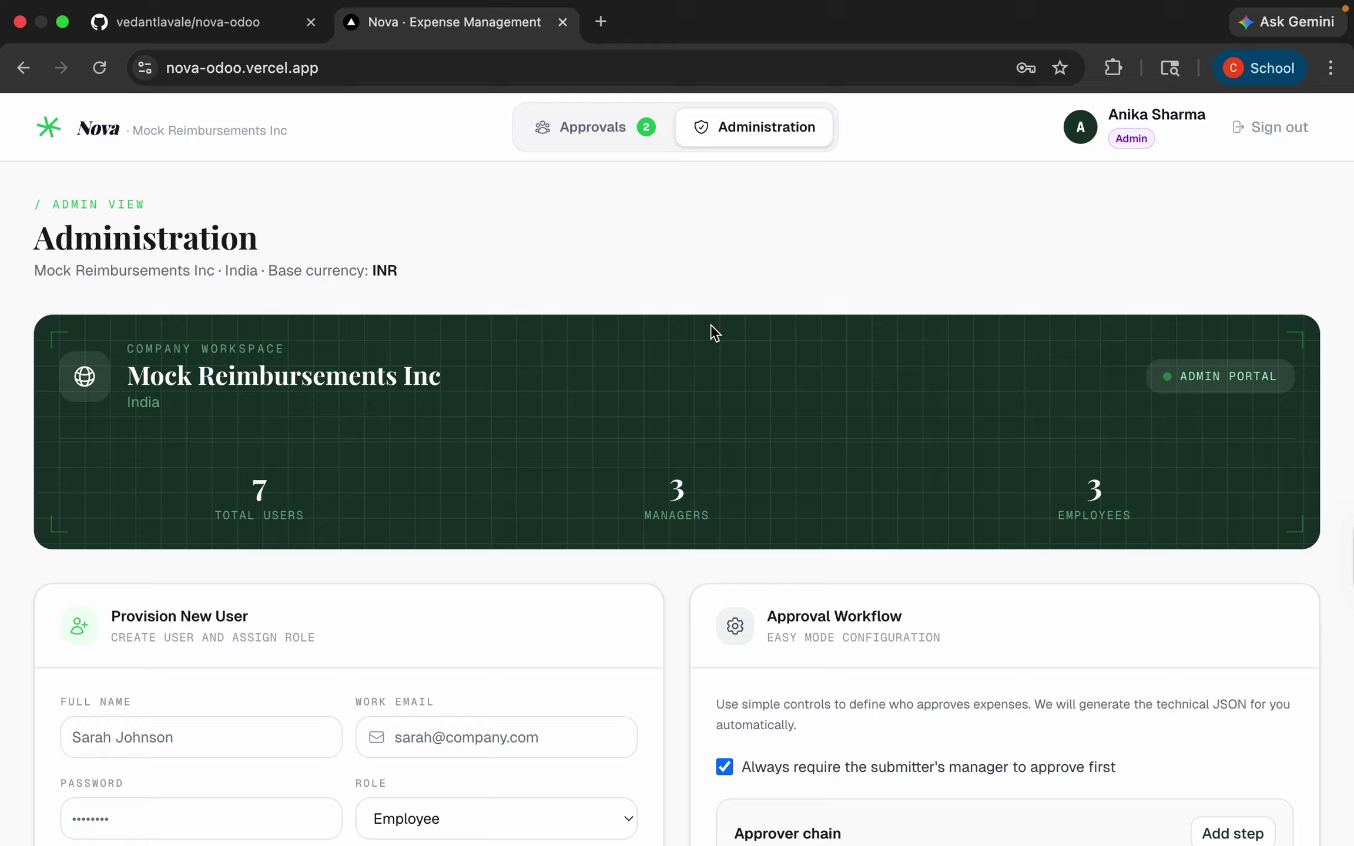
Step: Examine the new user form and the approval workflow settings, including the first approver's type options and the smart completion rule
{"action": "scroll", "coordinate": [711, 318], "scroll_direction": "down", "scroll_amount": 5}
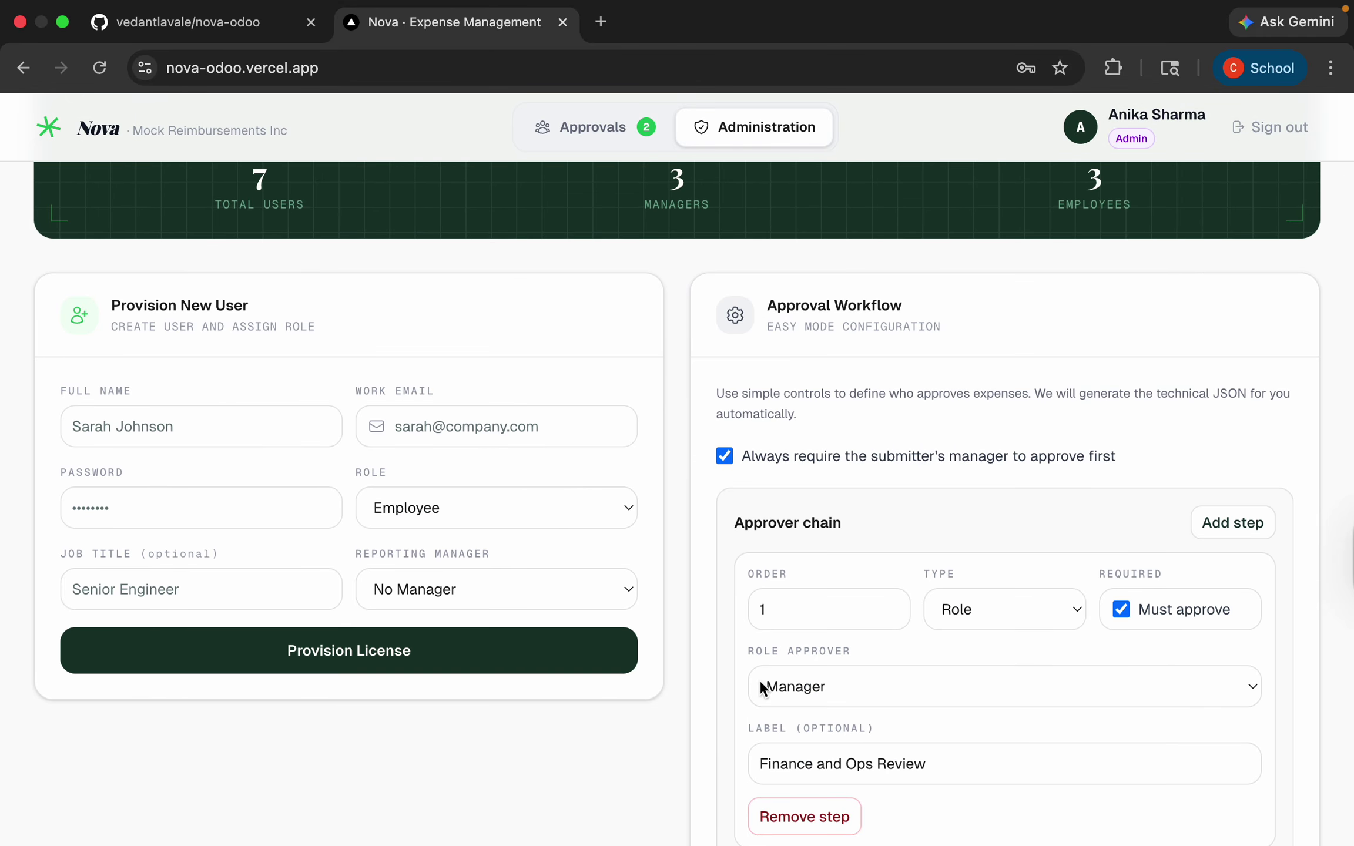
{"action": "scroll", "coordinate": [858, 704], "scroll_direction": "down", "scroll_amount": 2}
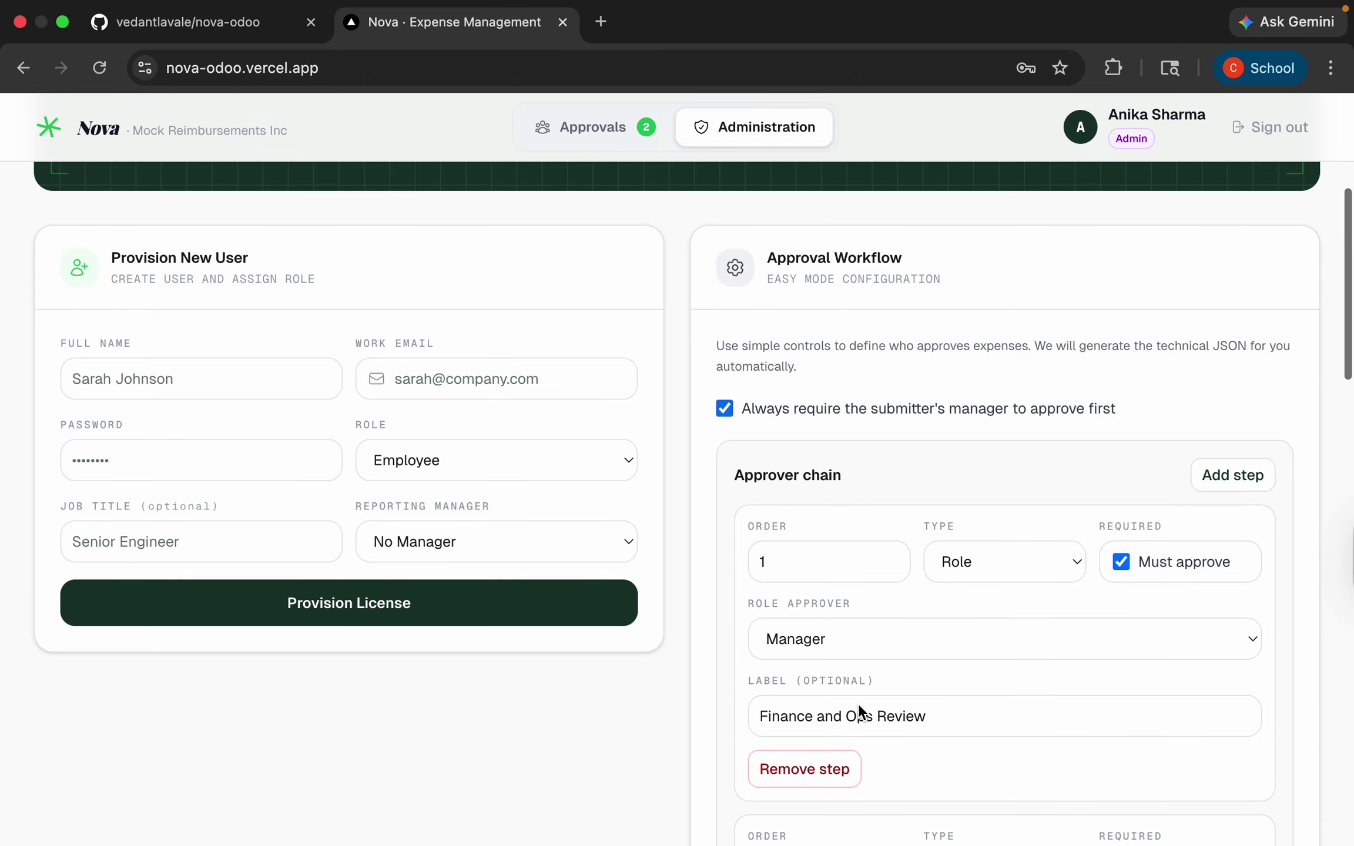
{"action": "left_click", "coordinate": [1045, 500]}
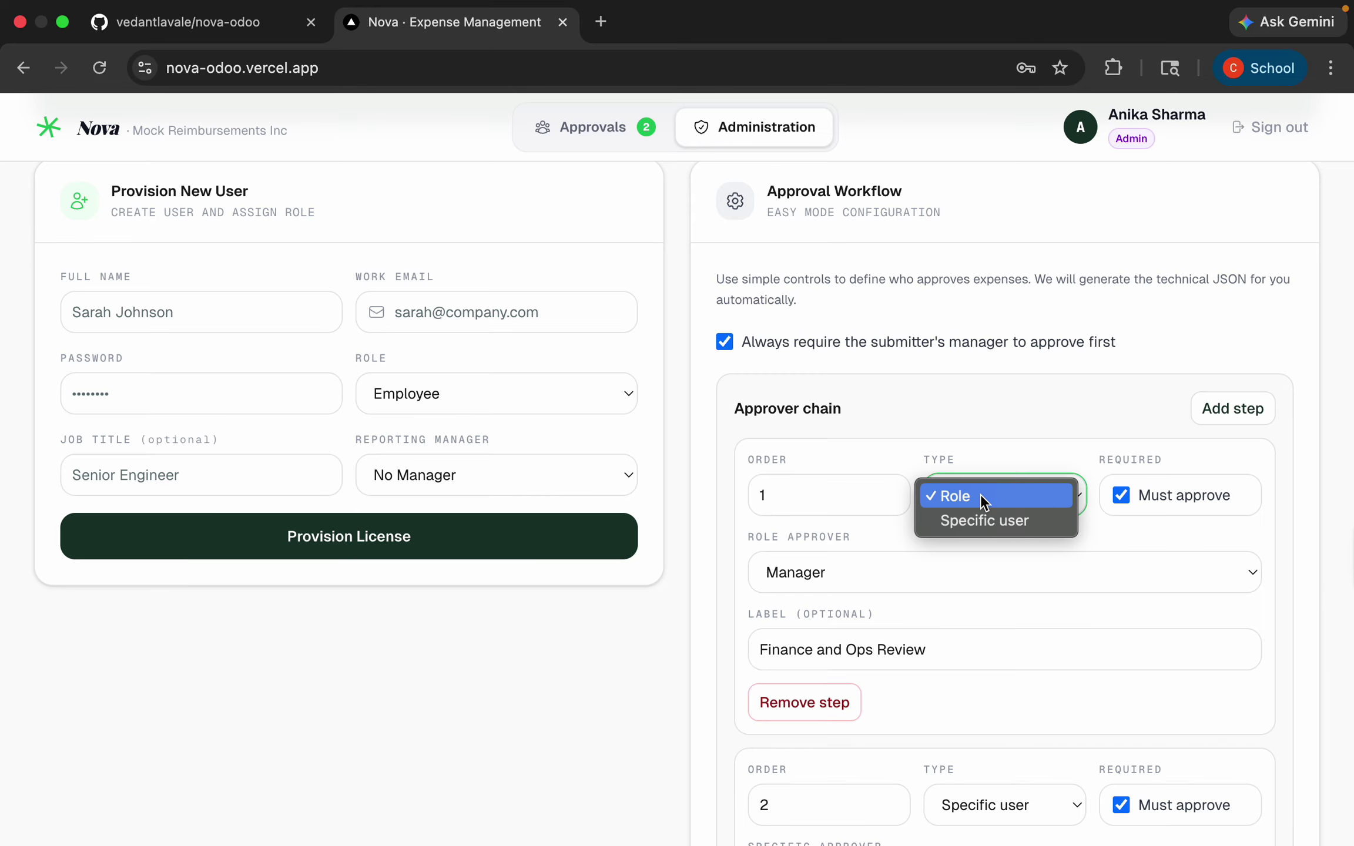
{"action": "left_click", "coordinate": [1181, 509]}
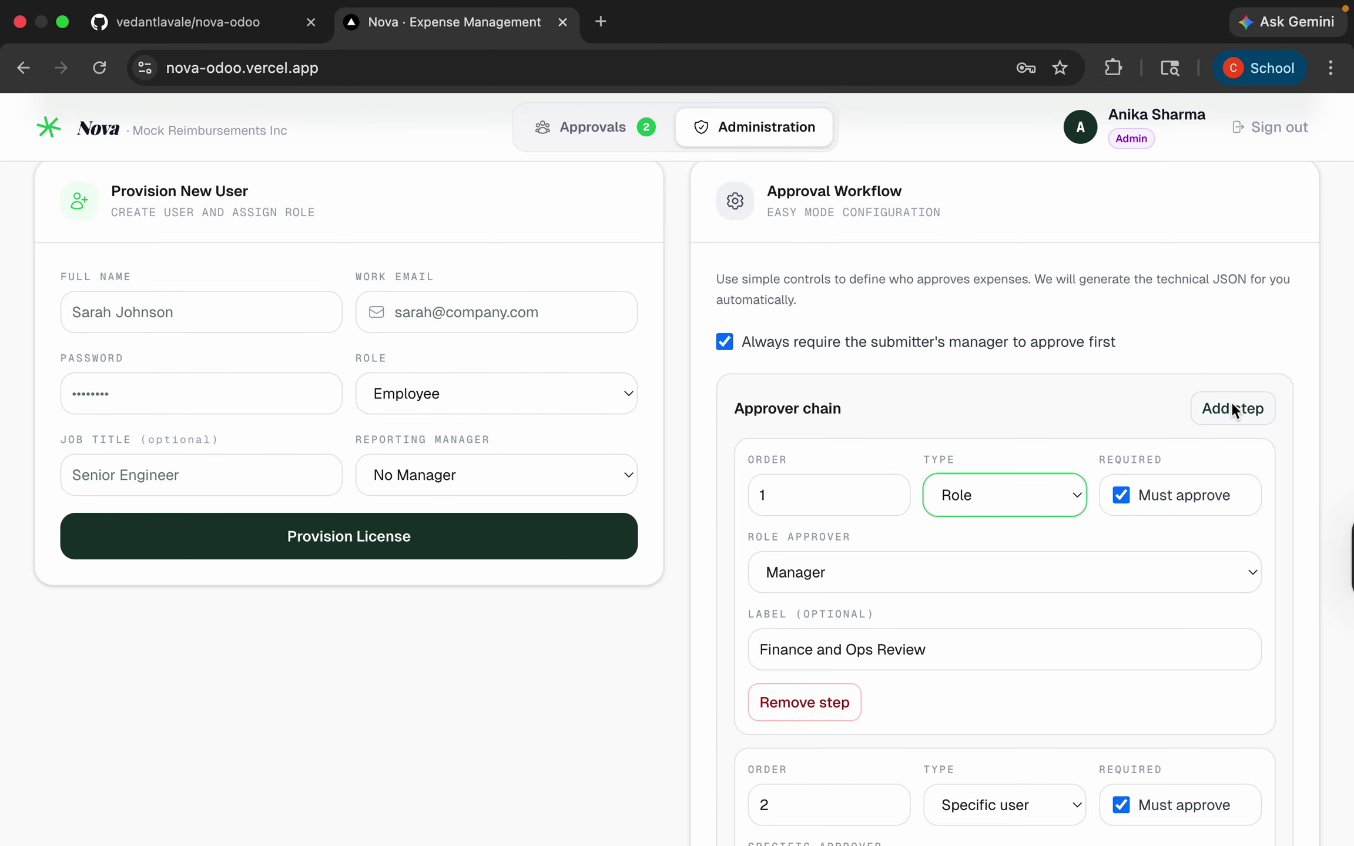
{"action": "scroll", "coordinate": [1232, 402], "scroll_direction": "down", "scroll_amount": 9}
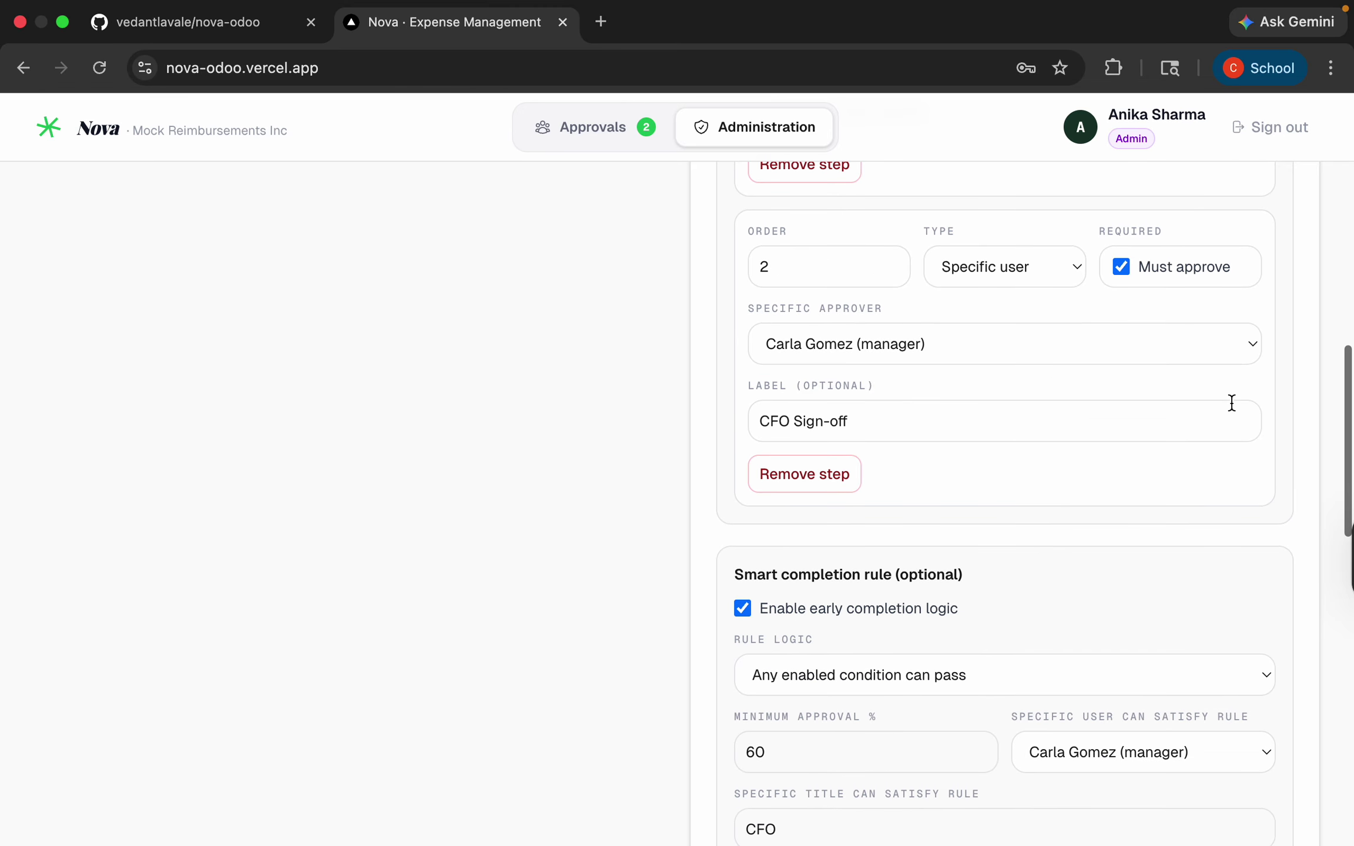
{"action": "scroll", "coordinate": [1232, 403], "scroll_direction": "down", "scroll_amount": 3}
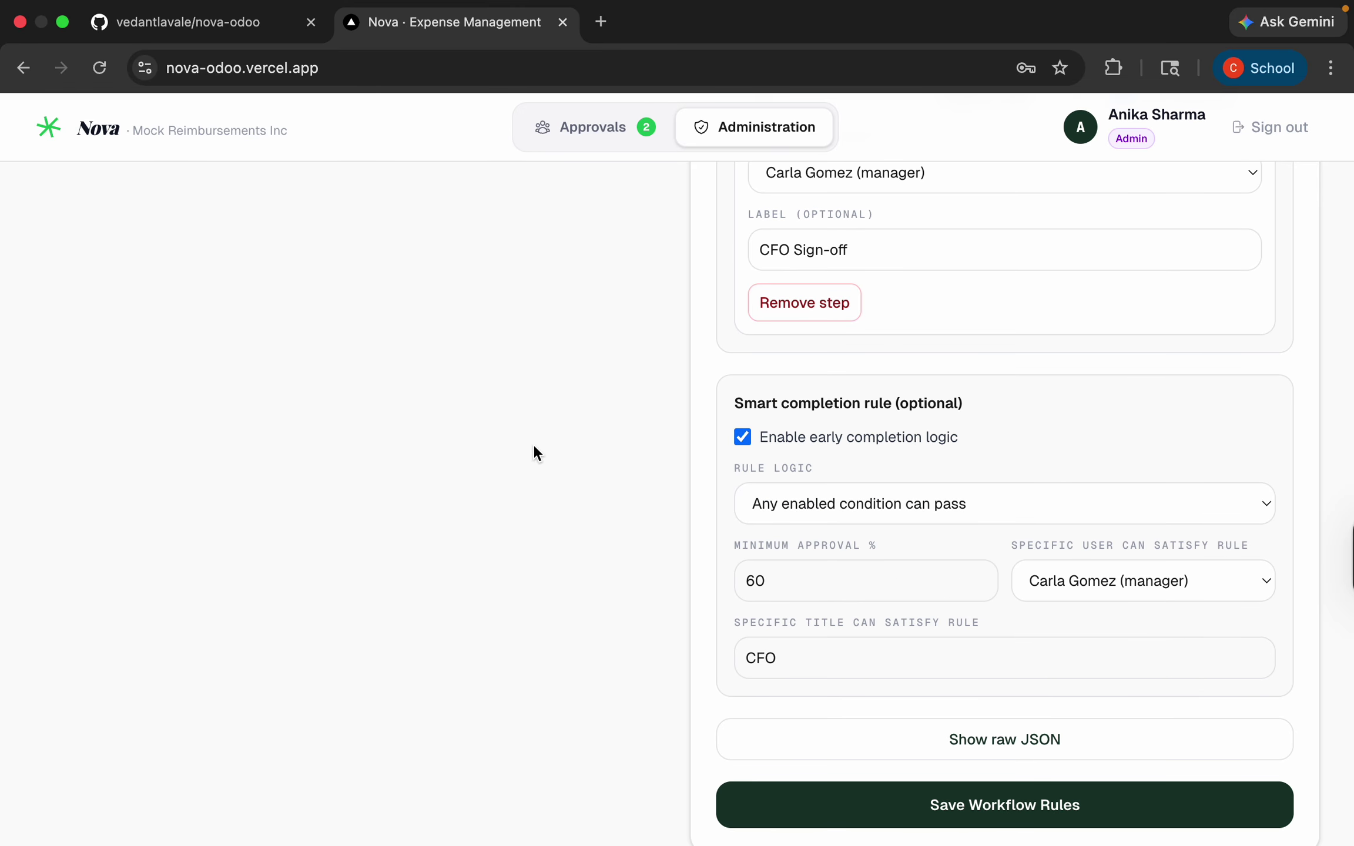
{"action": "scroll", "coordinate": [969, 591], "scroll_direction": "down", "scroll_amount": 1}
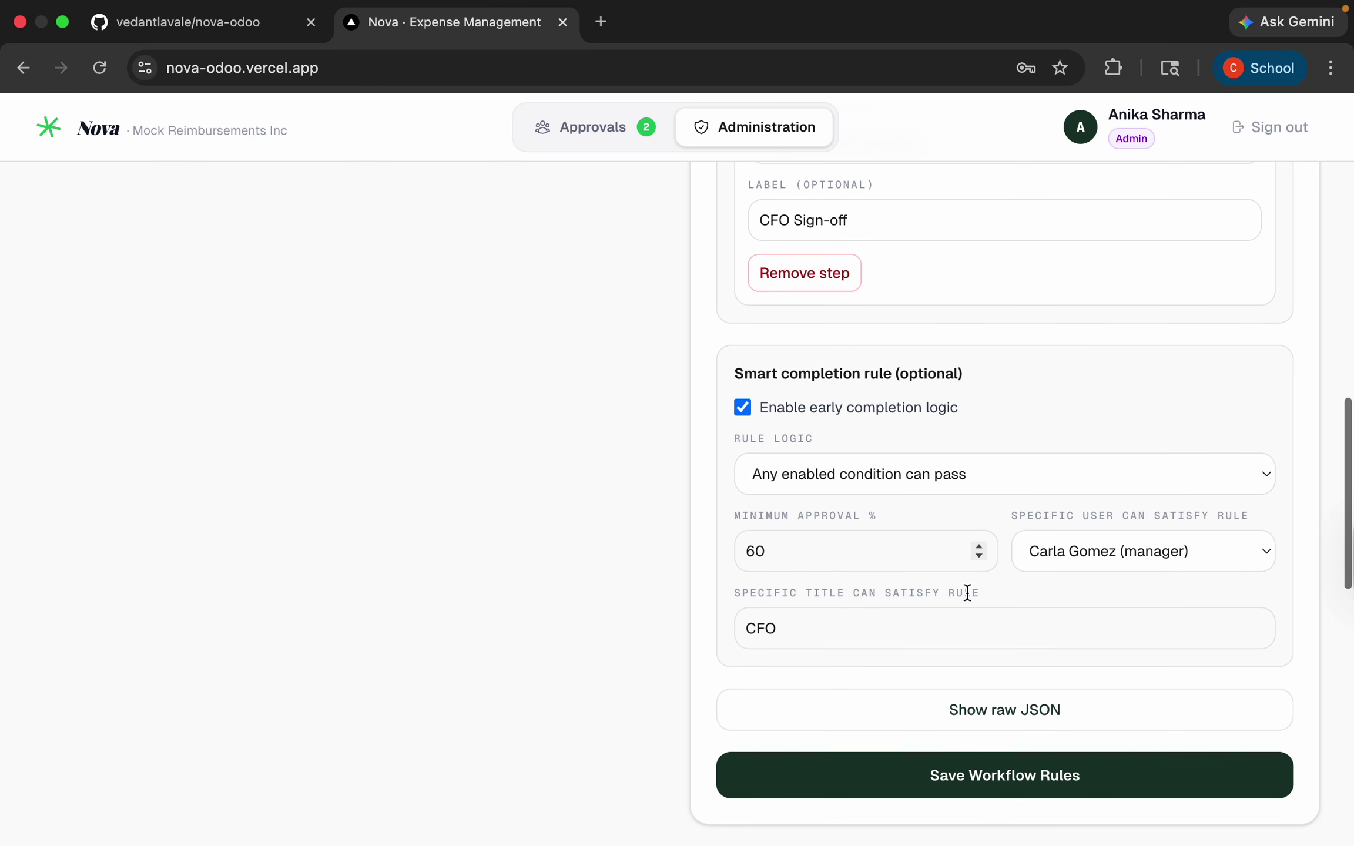
{"action": "scroll", "coordinate": [967, 592], "scroll_direction": "down", "scroll_amount": 1}
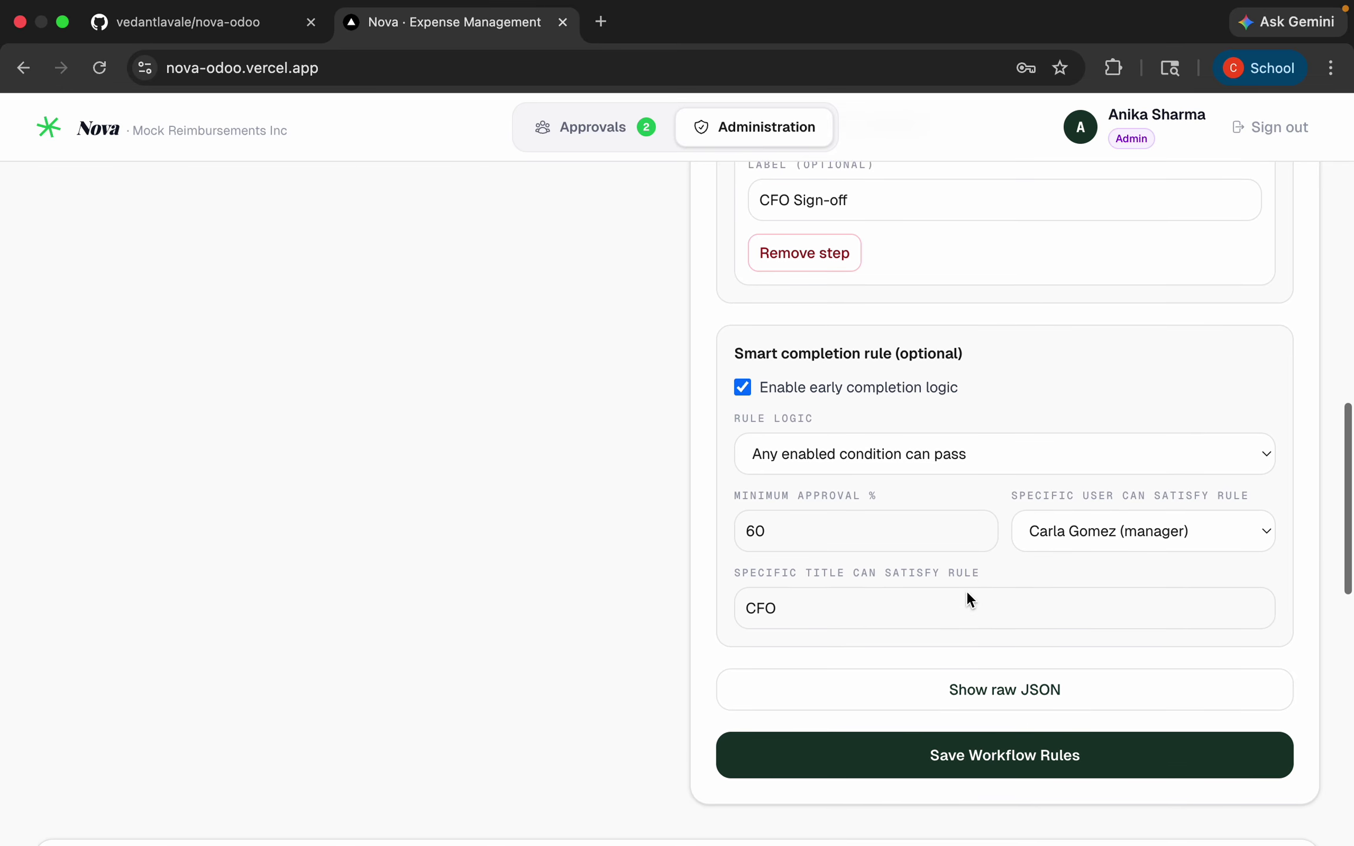
Step: Look over the end of the workflow rules and the list of users available under Manage Existing User
{"action": "scroll", "coordinate": [967, 593], "scroll_direction": "down", "scroll_amount": 2}
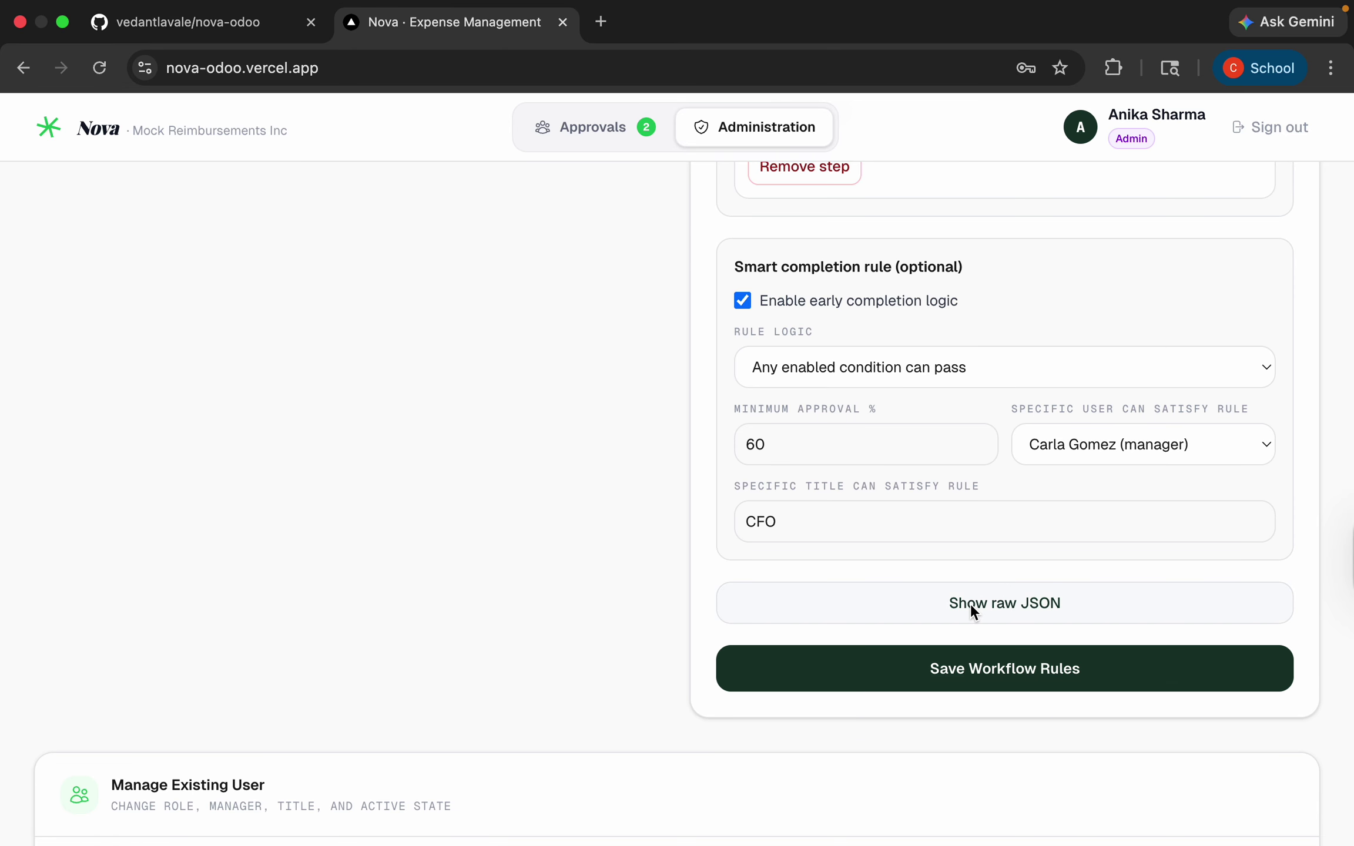
{"action": "scroll", "coordinate": [971, 605], "scroll_direction": "down", "scroll_amount": 3}
{"action": "scroll", "coordinate": [952, 534], "scroll_direction": "down", "scroll_amount": 2}
{"action": "scroll", "coordinate": [689, 580], "scroll_direction": "down", "scroll_amount": 5}
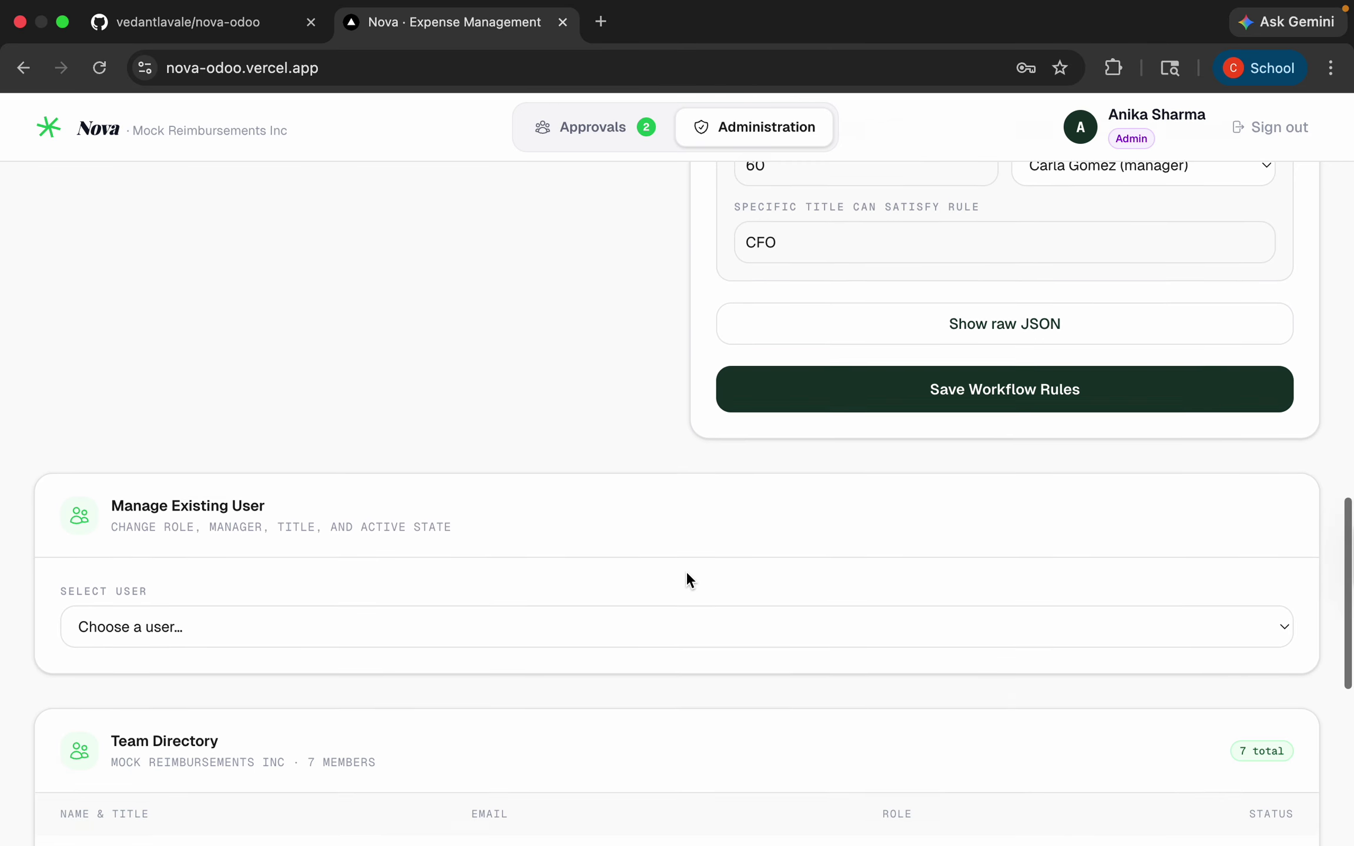
{"action": "left_click", "coordinate": [353, 491]}
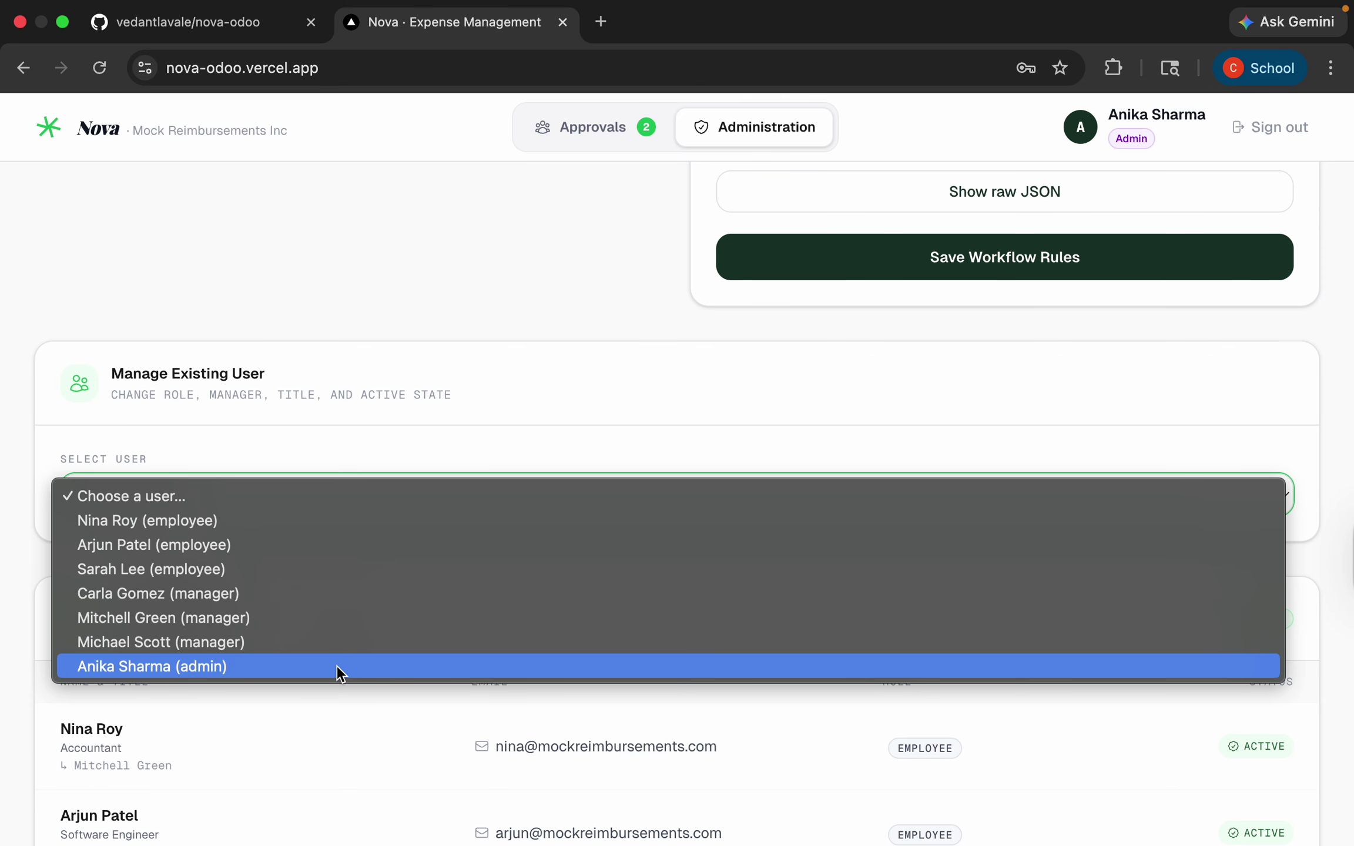
{"action": "left_click", "coordinate": [359, 344]}
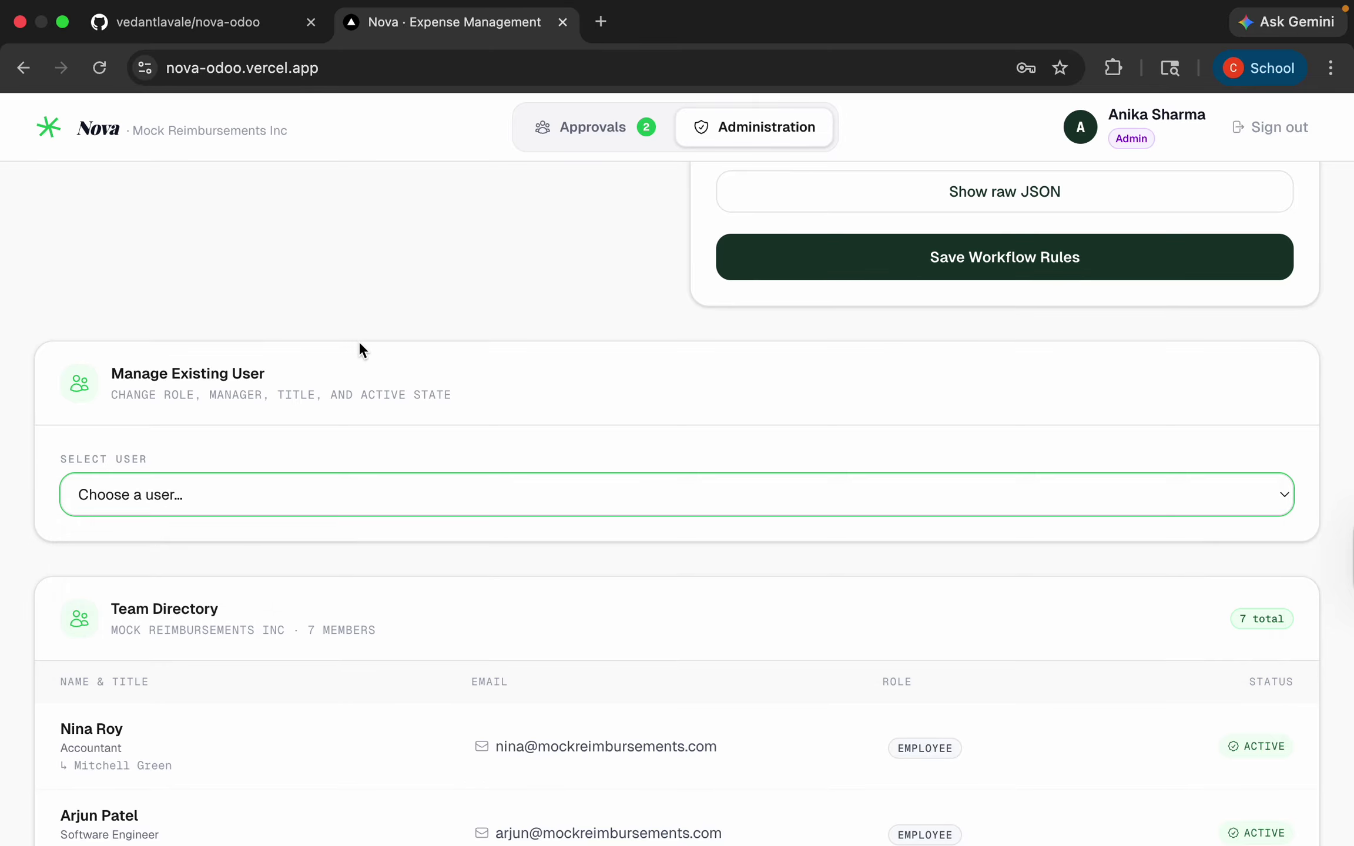
Step: Examine the Team Directory's names, titles, emails, roles and statuses, and return to the Administration overview
{"action": "scroll", "coordinate": [359, 344], "scroll_direction": "down", "scroll_amount": 5}
{"action": "scroll", "coordinate": [360, 347], "scroll_direction": "down", "scroll_amount": 3}
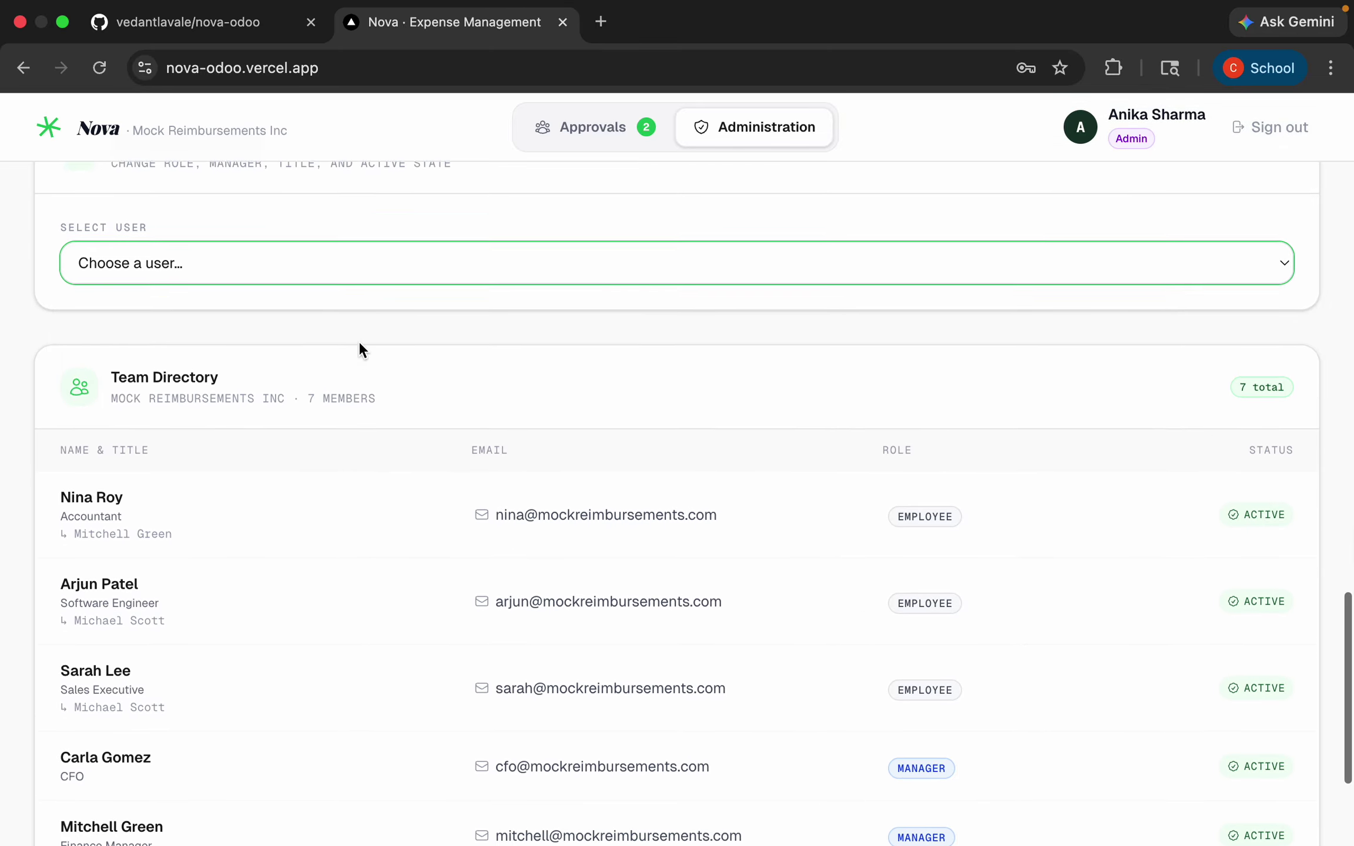
{"action": "scroll", "coordinate": [358, 344], "scroll_direction": "down", "scroll_amount": 1}
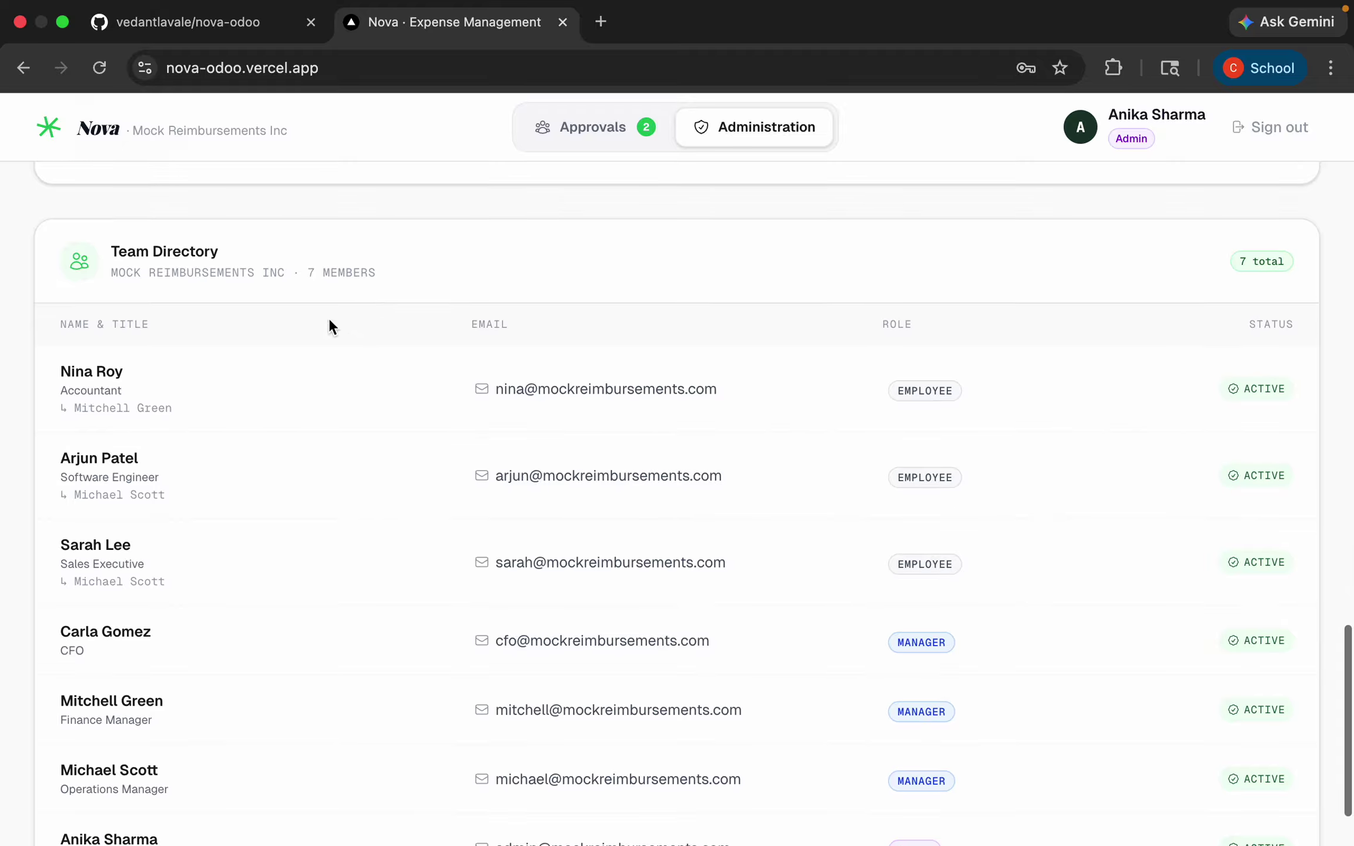
{"action": "scroll", "coordinate": [208, 713], "scroll_direction": "down", "scroll_amount": 3}
{"action": "scroll", "coordinate": [207, 710], "scroll_direction": "up", "scroll_amount": 3}
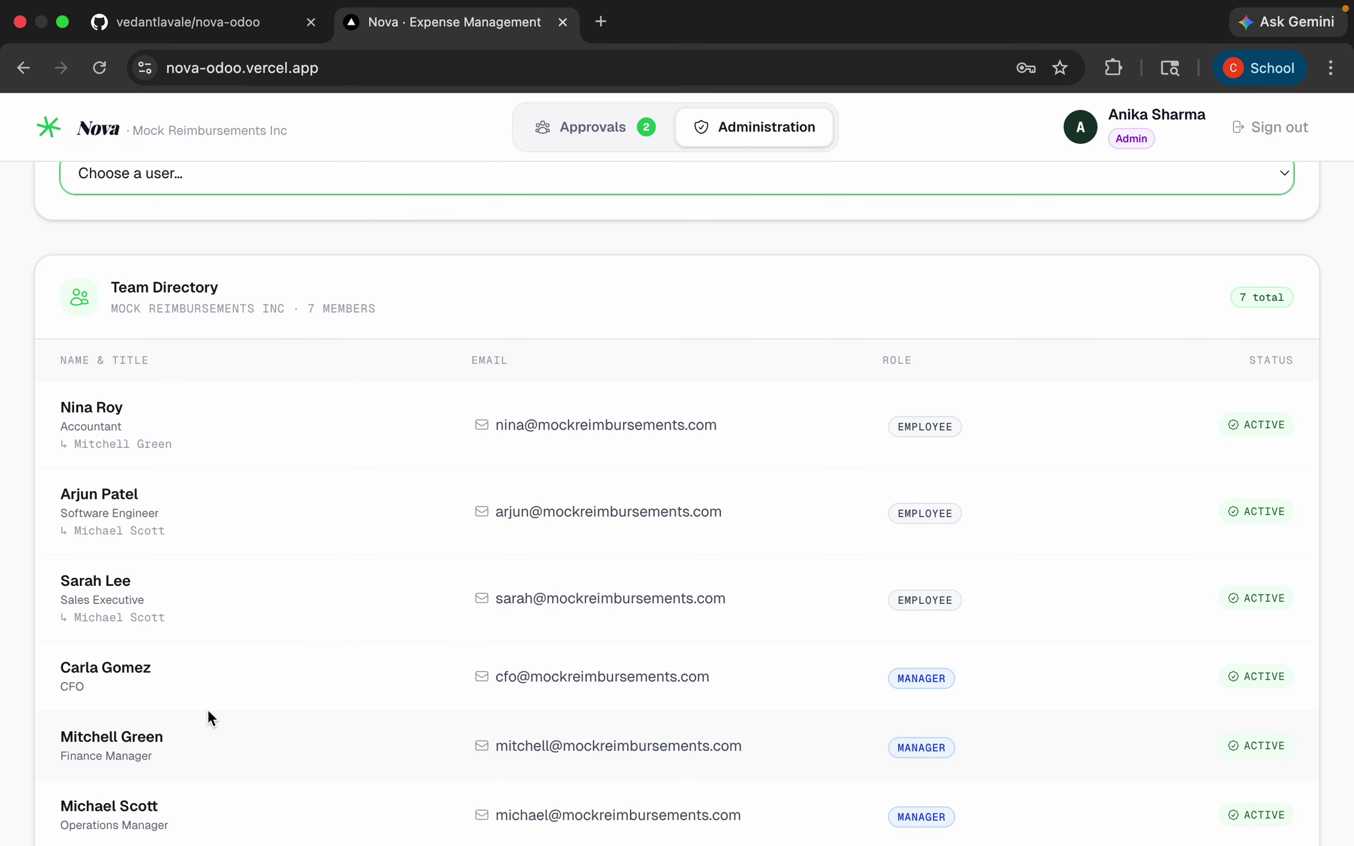
{"action": "scroll", "coordinate": [207, 710], "scroll_direction": "up", "scroll_amount": 10}
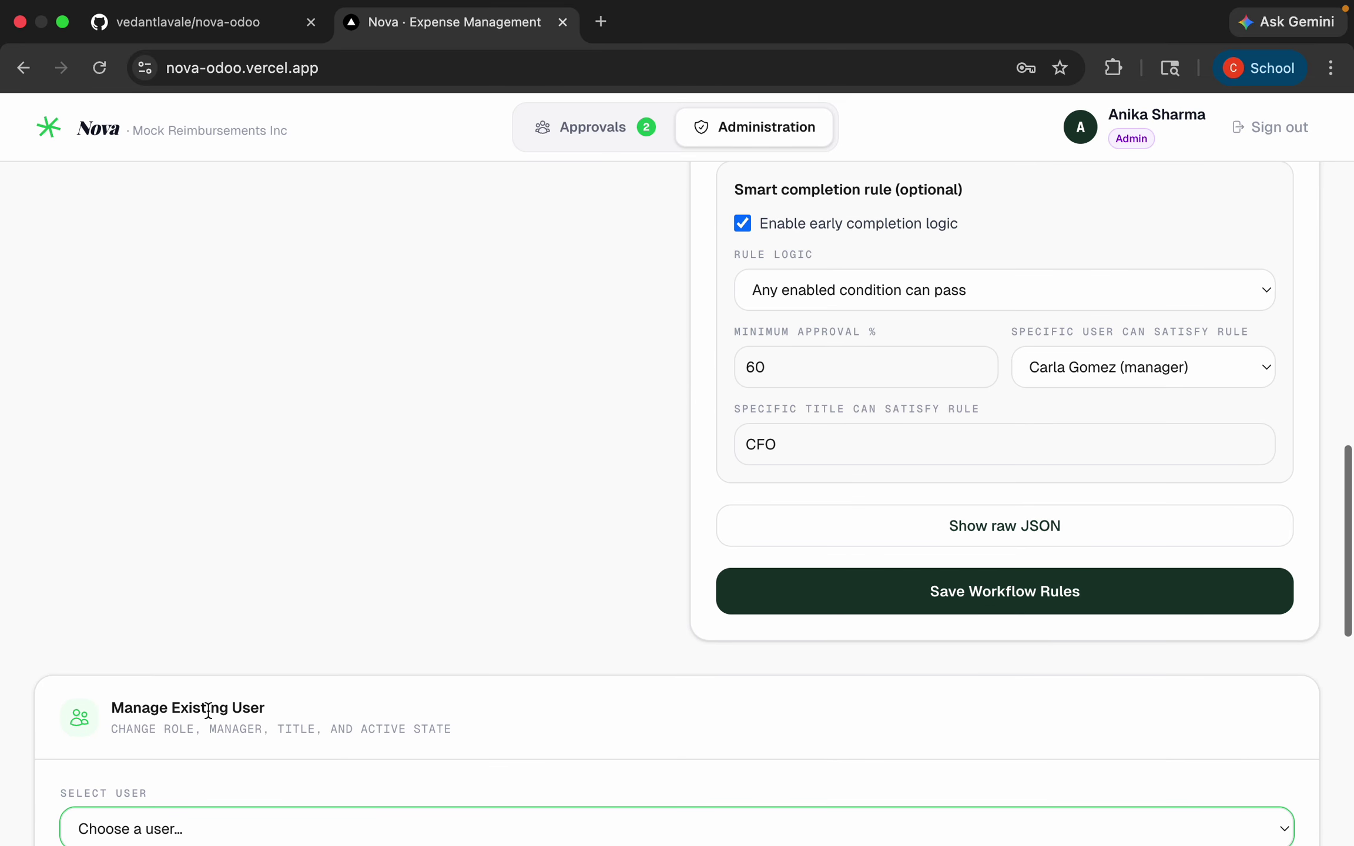
{"action": "scroll", "coordinate": [207, 710], "scroll_direction": "up", "scroll_amount": 8}
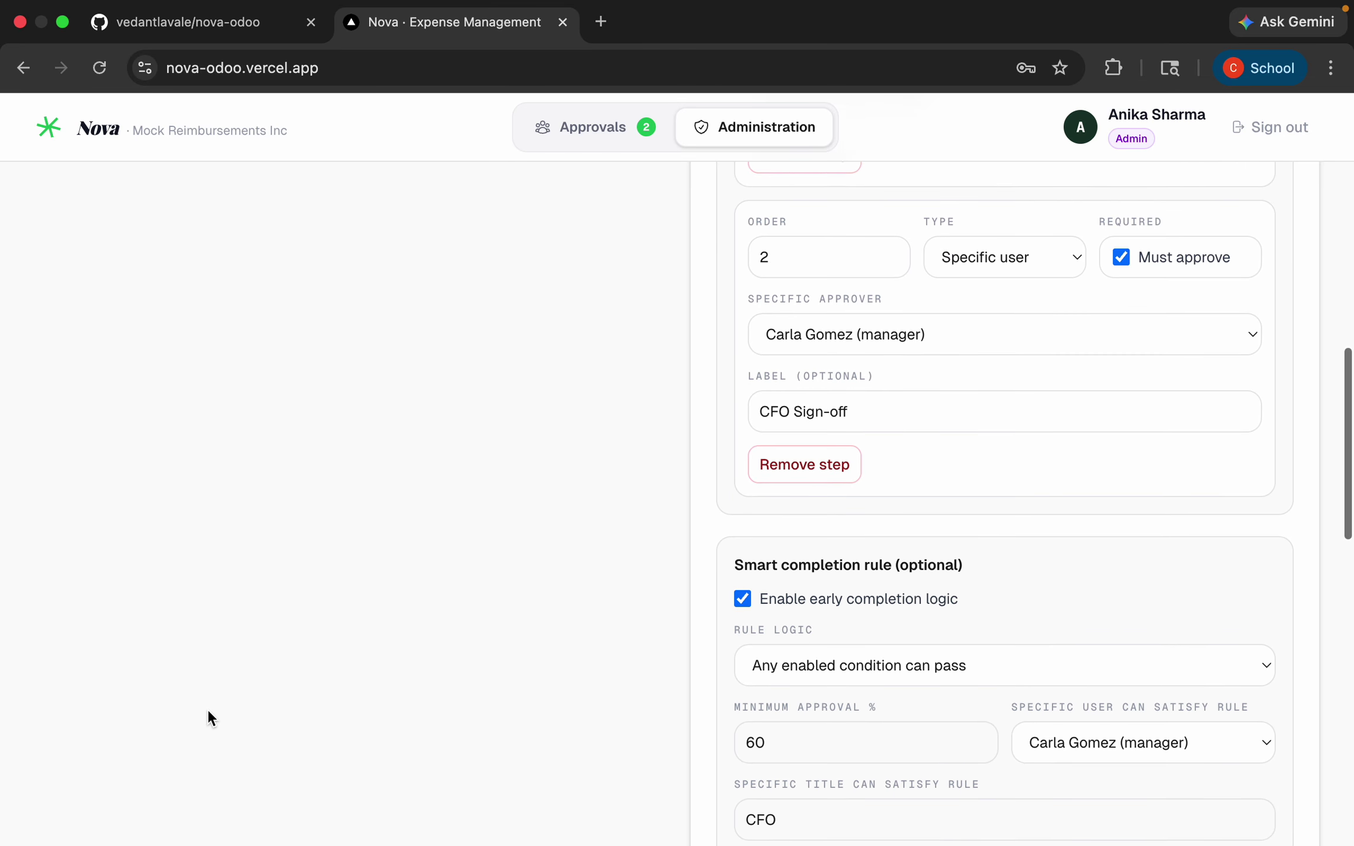
{"action": "scroll", "coordinate": [207, 710], "scroll_direction": "up", "scroll_amount": 6}
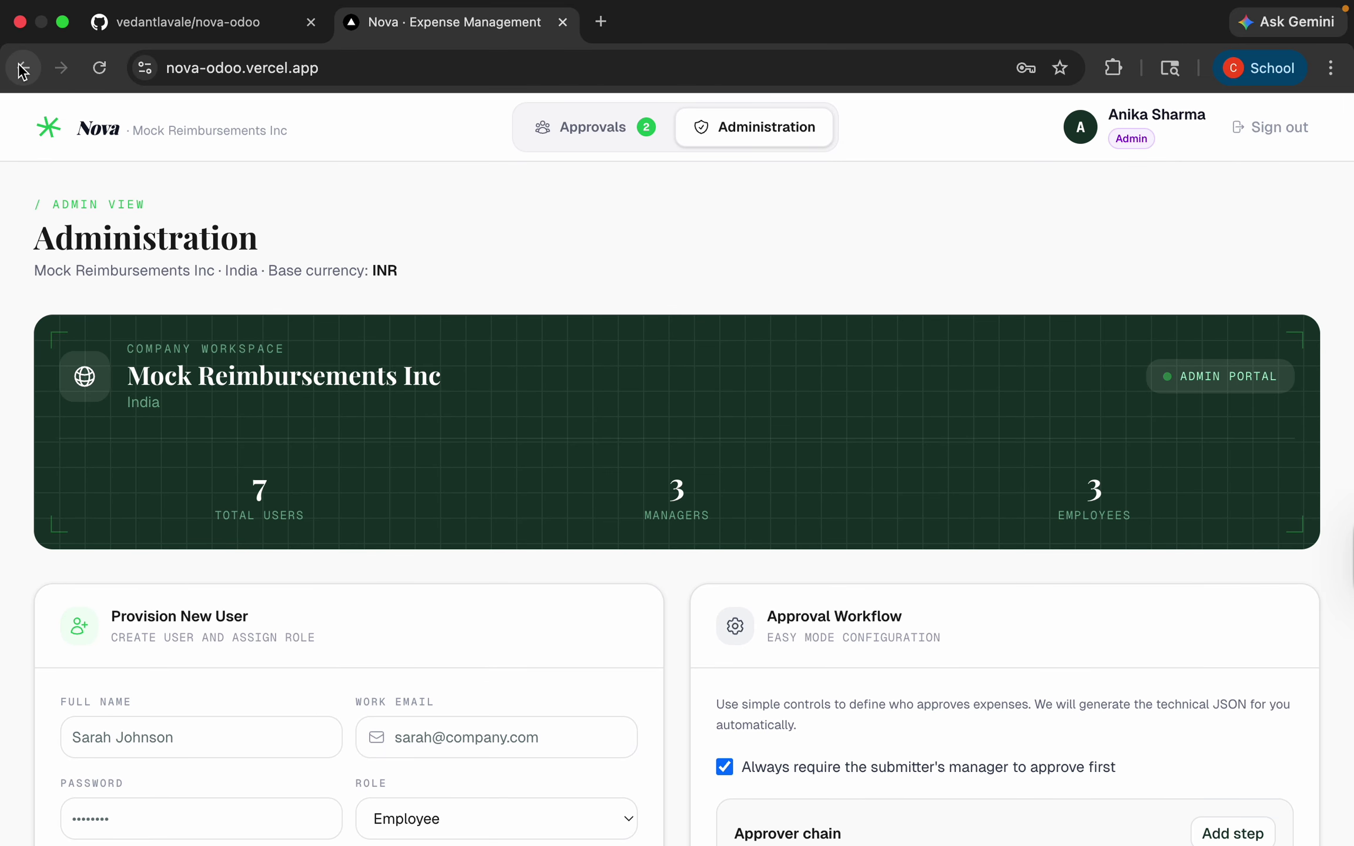
Step: Return to the sign-in page and sign in with the Manager (Ops) demo credentials
{"action": "left_click", "coordinate": [23, 67]}
{"action": "left_click", "coordinate": [975, 454]}
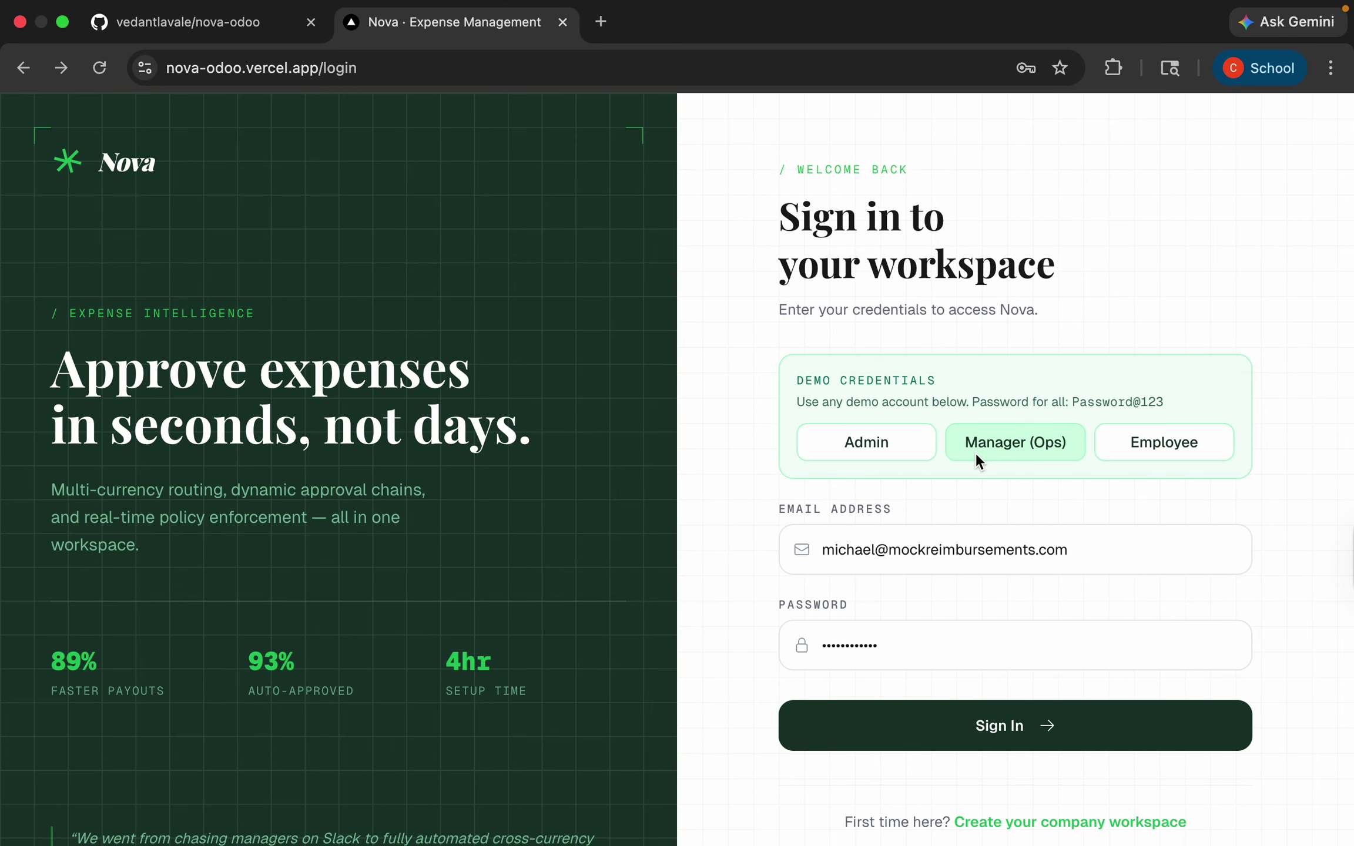
{"action": "left_click", "coordinate": [995, 735]}
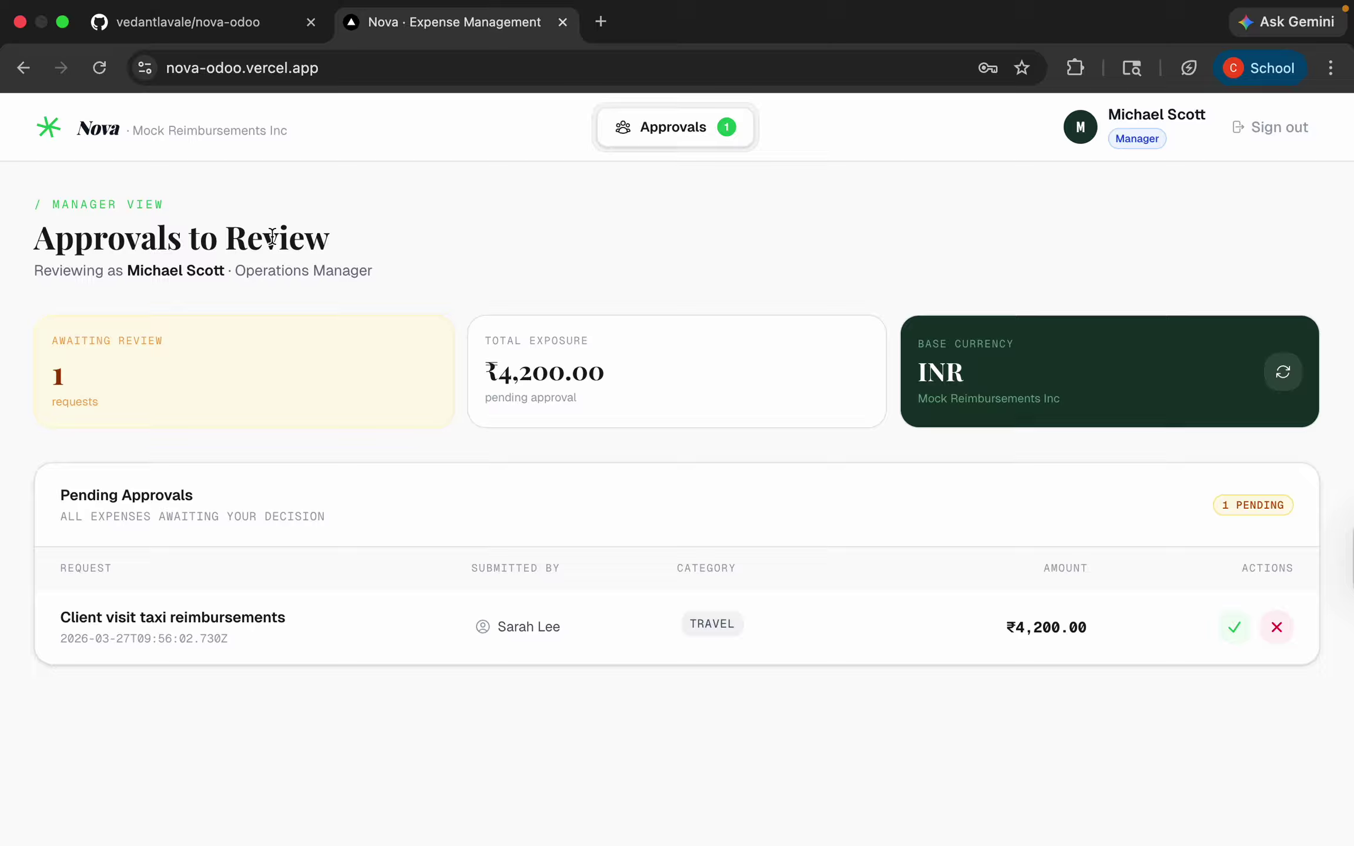
Step: Leave the manager's approvals view for the sign-in page and sign in with the Employee demo credentials
{"action": "left_click", "coordinate": [24, 68]}
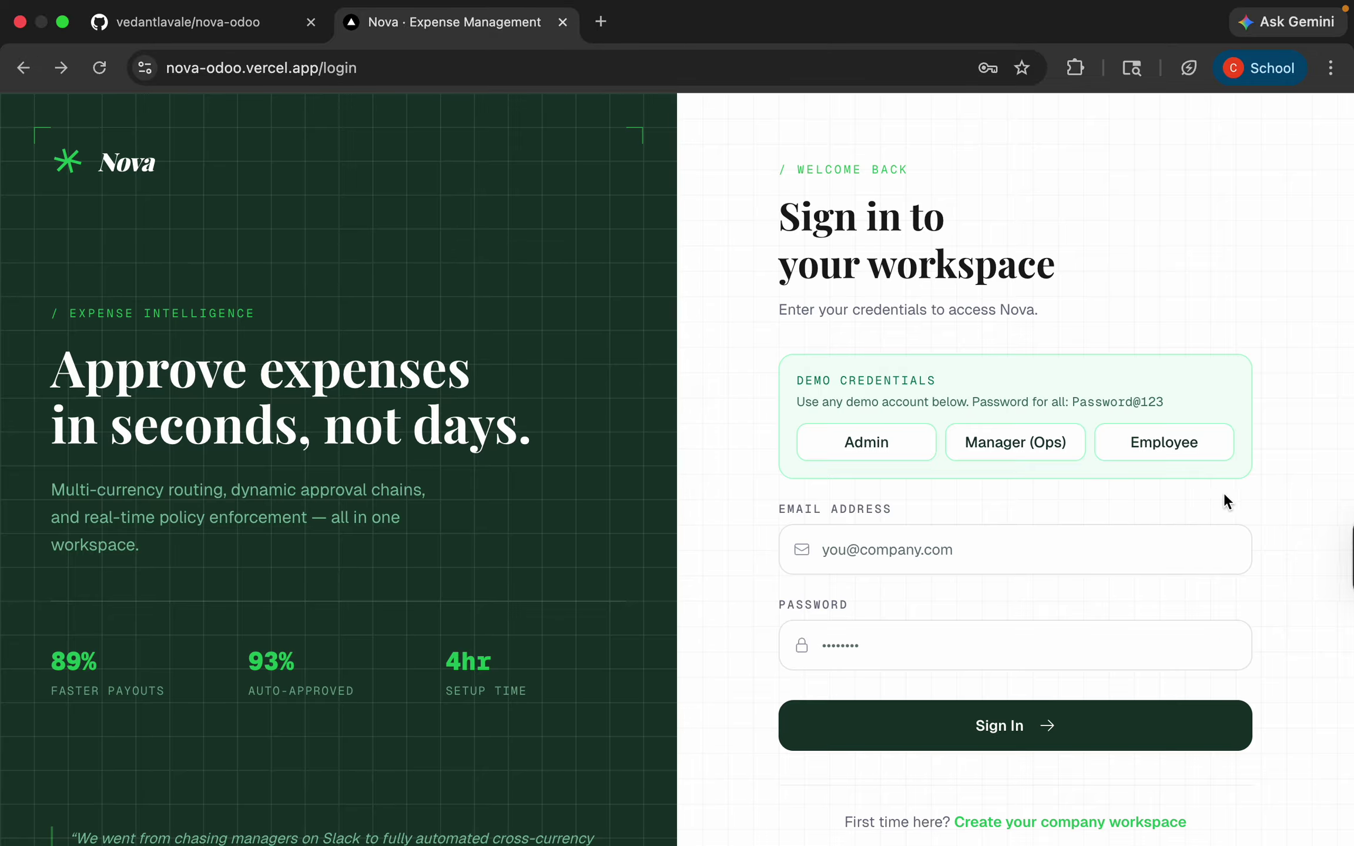
{"action": "left_click", "coordinate": [1166, 440]}
{"action": "left_click", "coordinate": [1084, 738]}
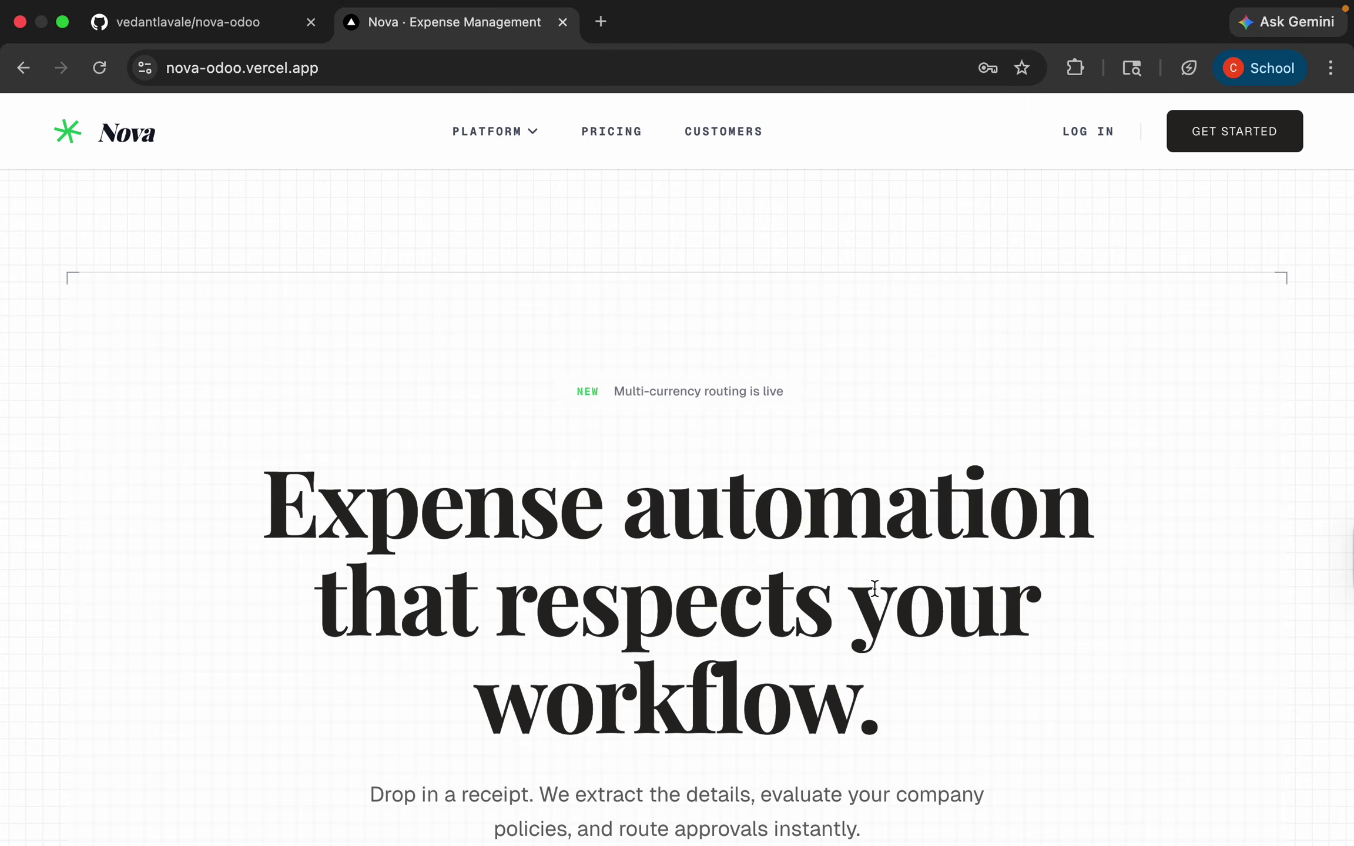
Step: Examine the employee's expense summary, the Submit Expense form and the approval trail in the Expense History
{"action": "scroll", "coordinate": [874, 587], "scroll_direction": "down", "scroll_amount": 4}
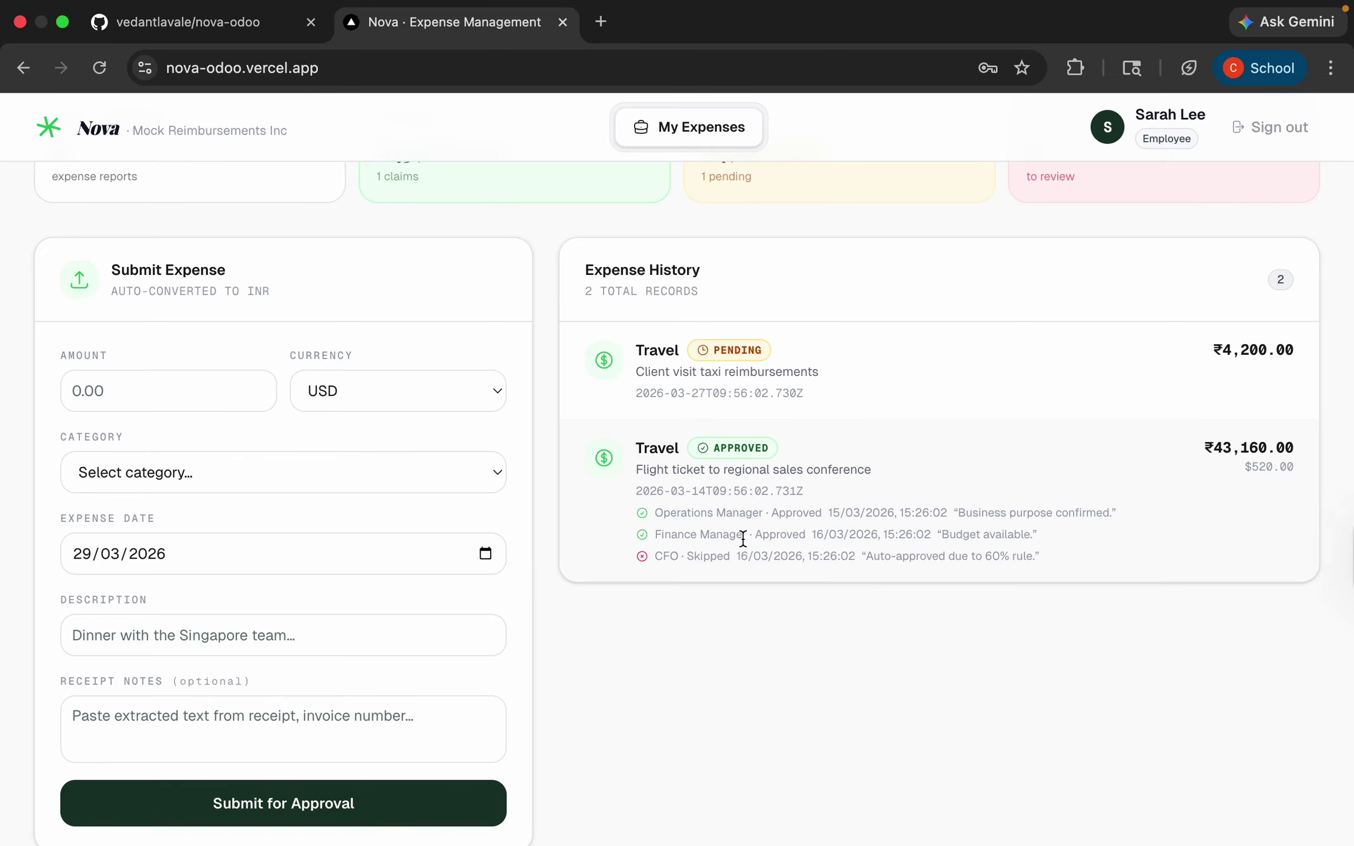
{"action": "scroll", "coordinate": [367, 371], "scroll_direction": "up", "scroll_amount": 2}
{"action": "scroll", "coordinate": [366, 370], "scroll_direction": "up", "scroll_amount": 3}
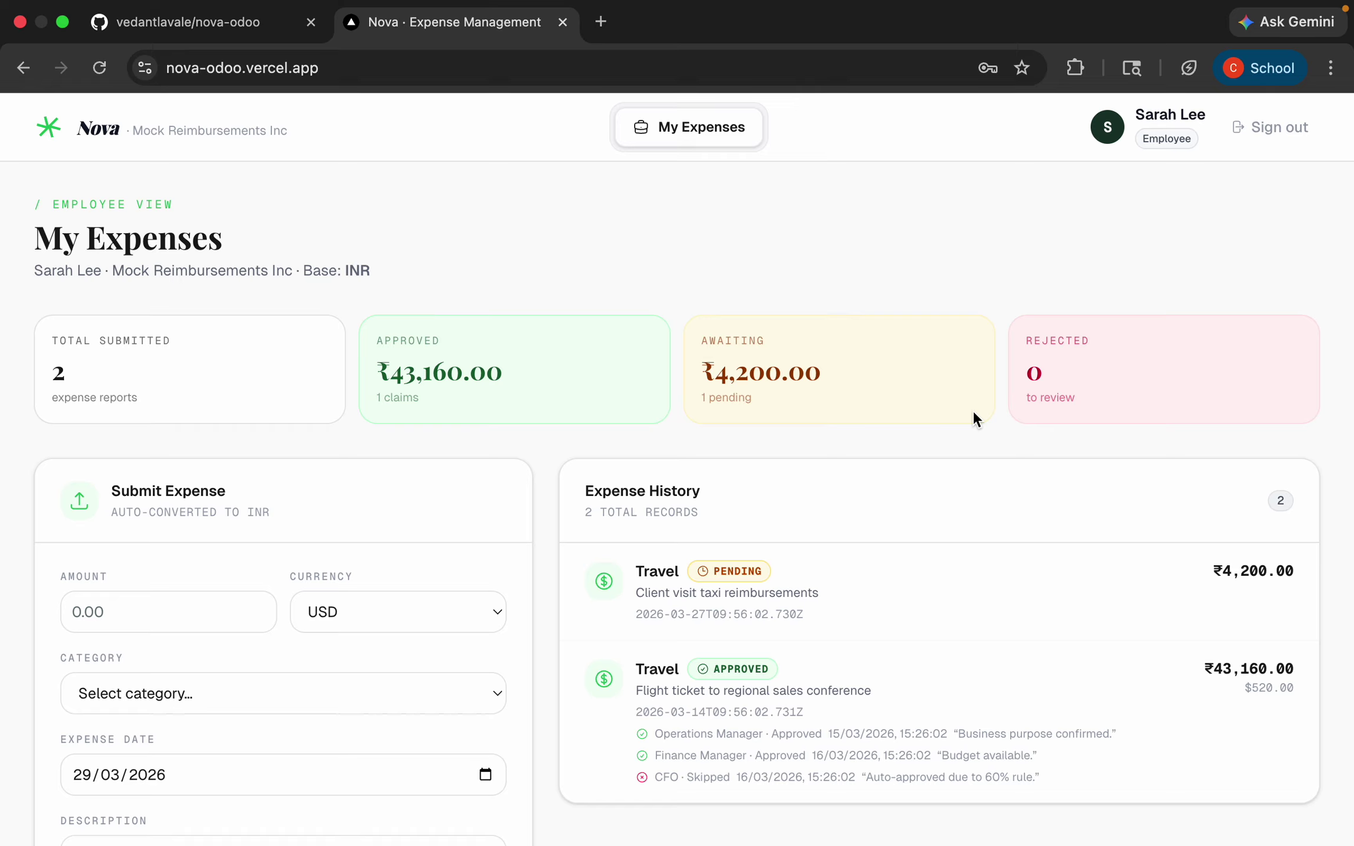
{"action": "scroll", "coordinate": [973, 413], "scroll_direction": "down", "scroll_amount": 3}
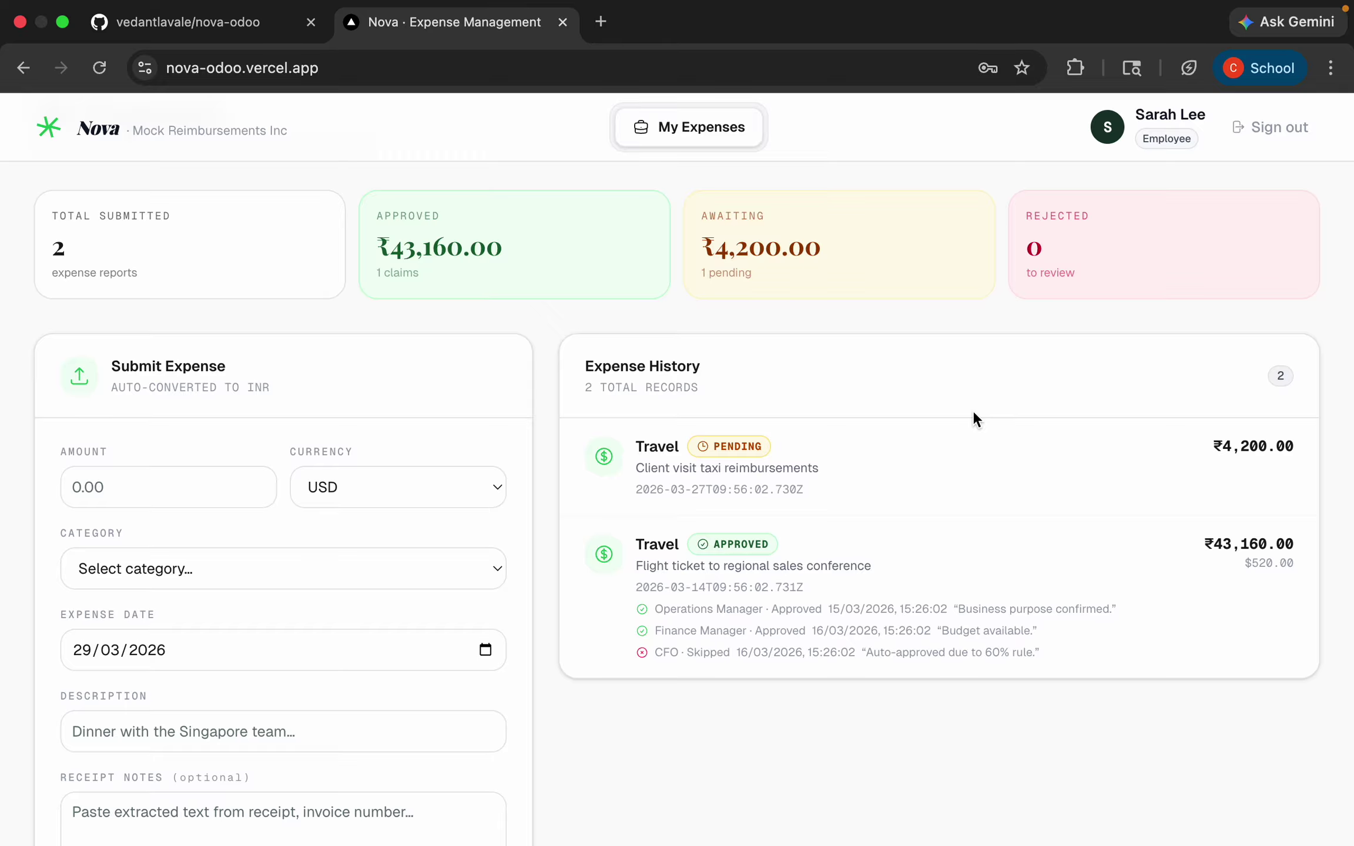
{"action": "scroll", "coordinate": [974, 413], "scroll_direction": "down", "scroll_amount": 2}
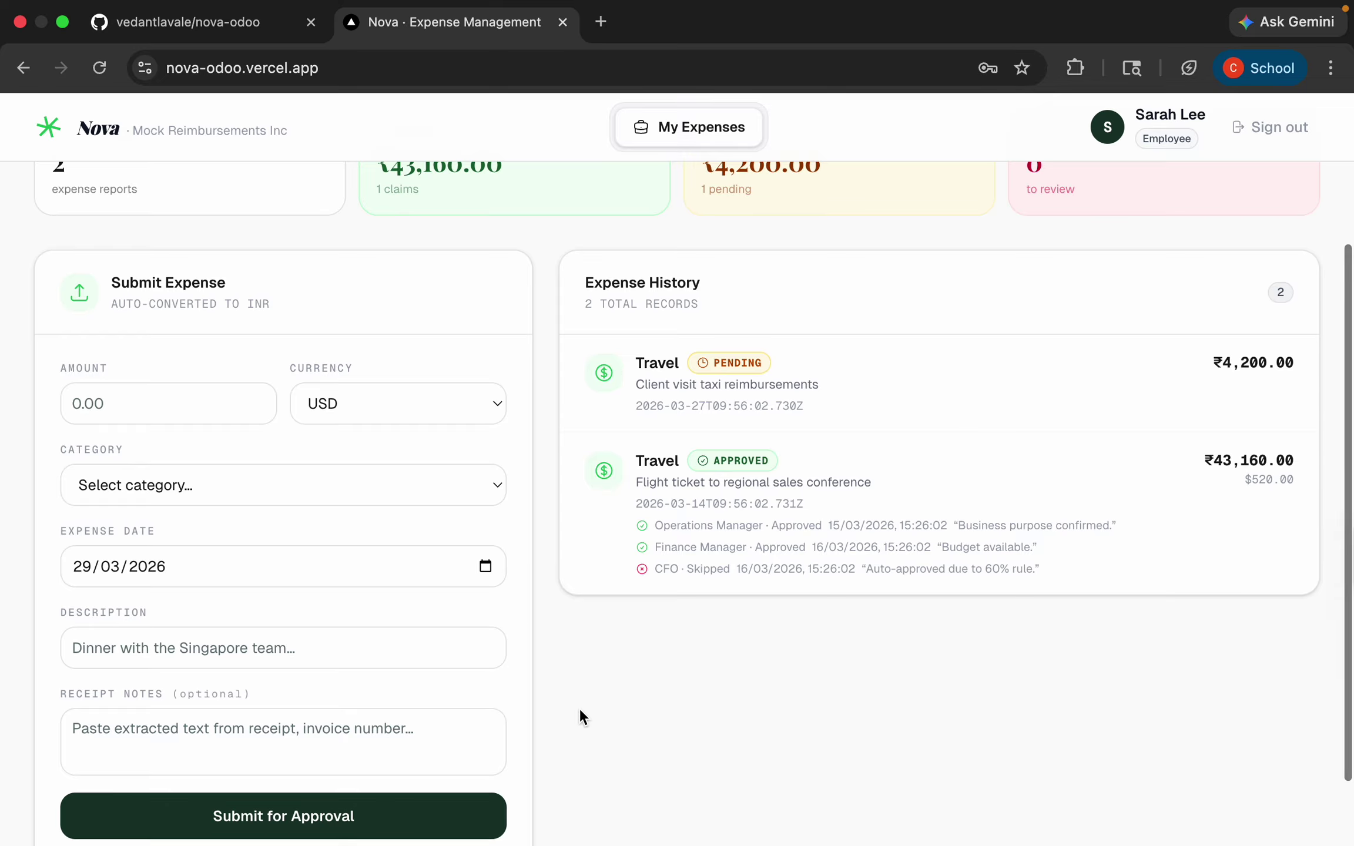
{"action": "scroll", "coordinate": [225, 558], "scroll_direction": "down", "scroll_amount": 1}
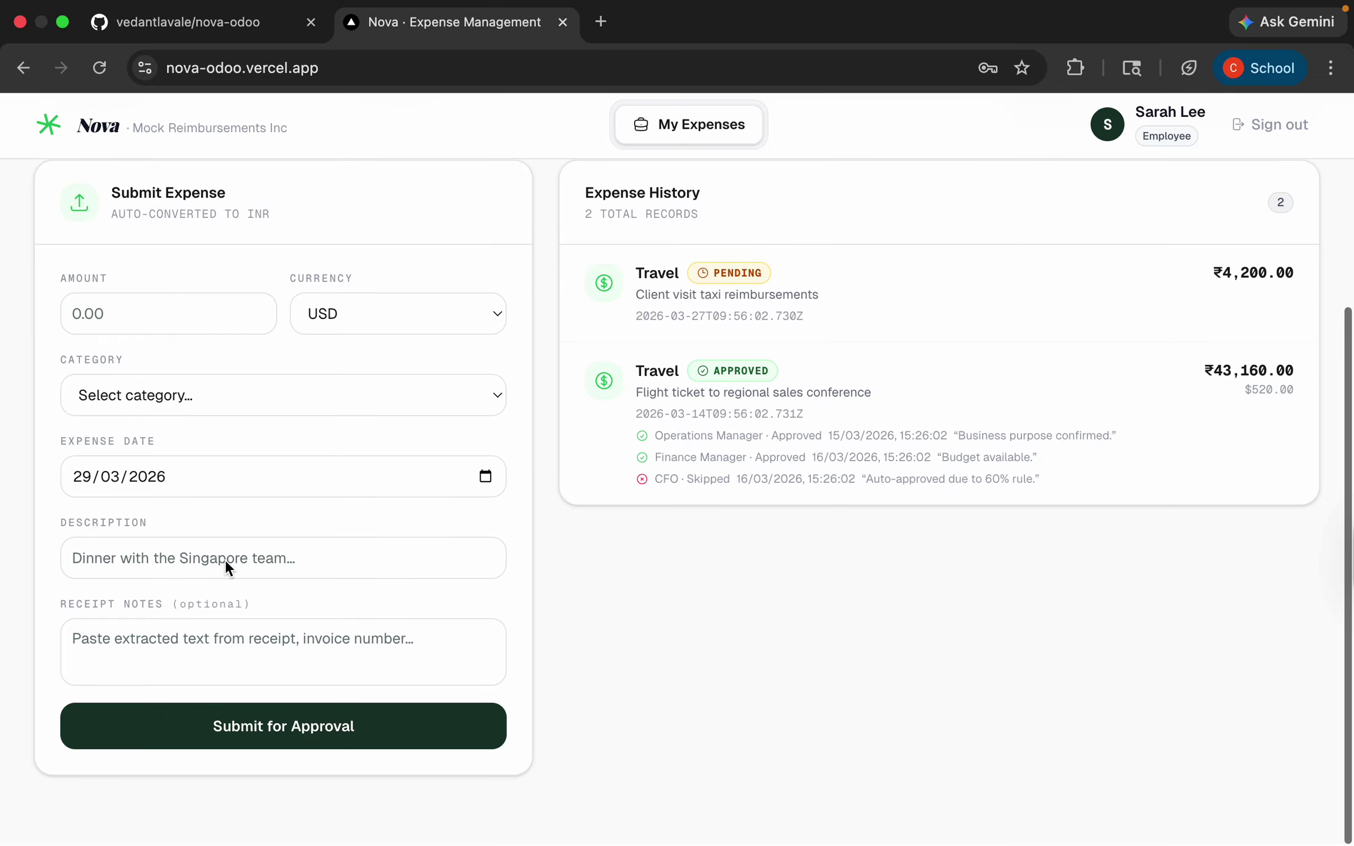
{"action": "scroll", "coordinate": [225, 559], "scroll_direction": "up", "scroll_amount": 1}
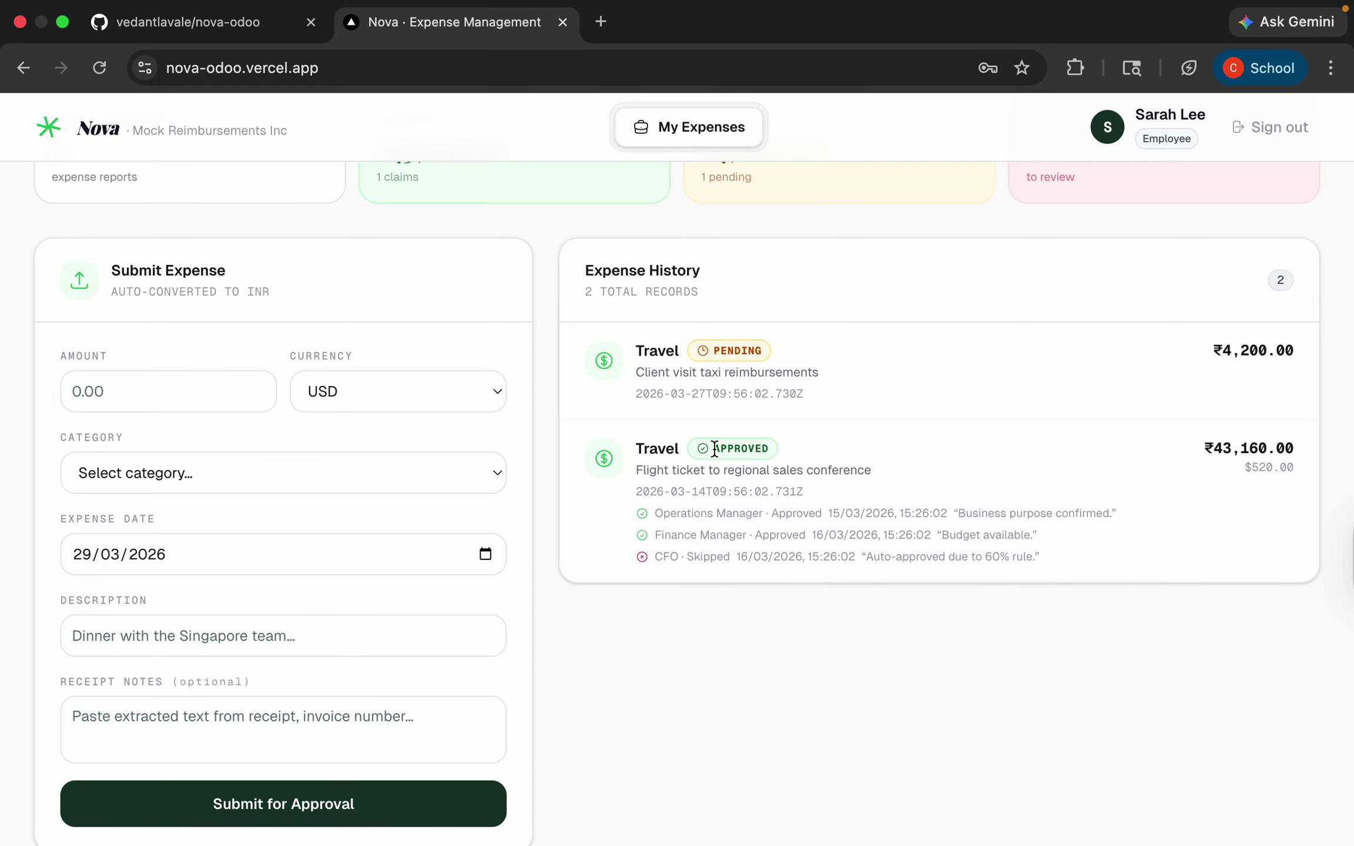
{"action": "scroll", "coordinate": [732, 608], "scroll_direction": "up", "scroll_amount": 4}
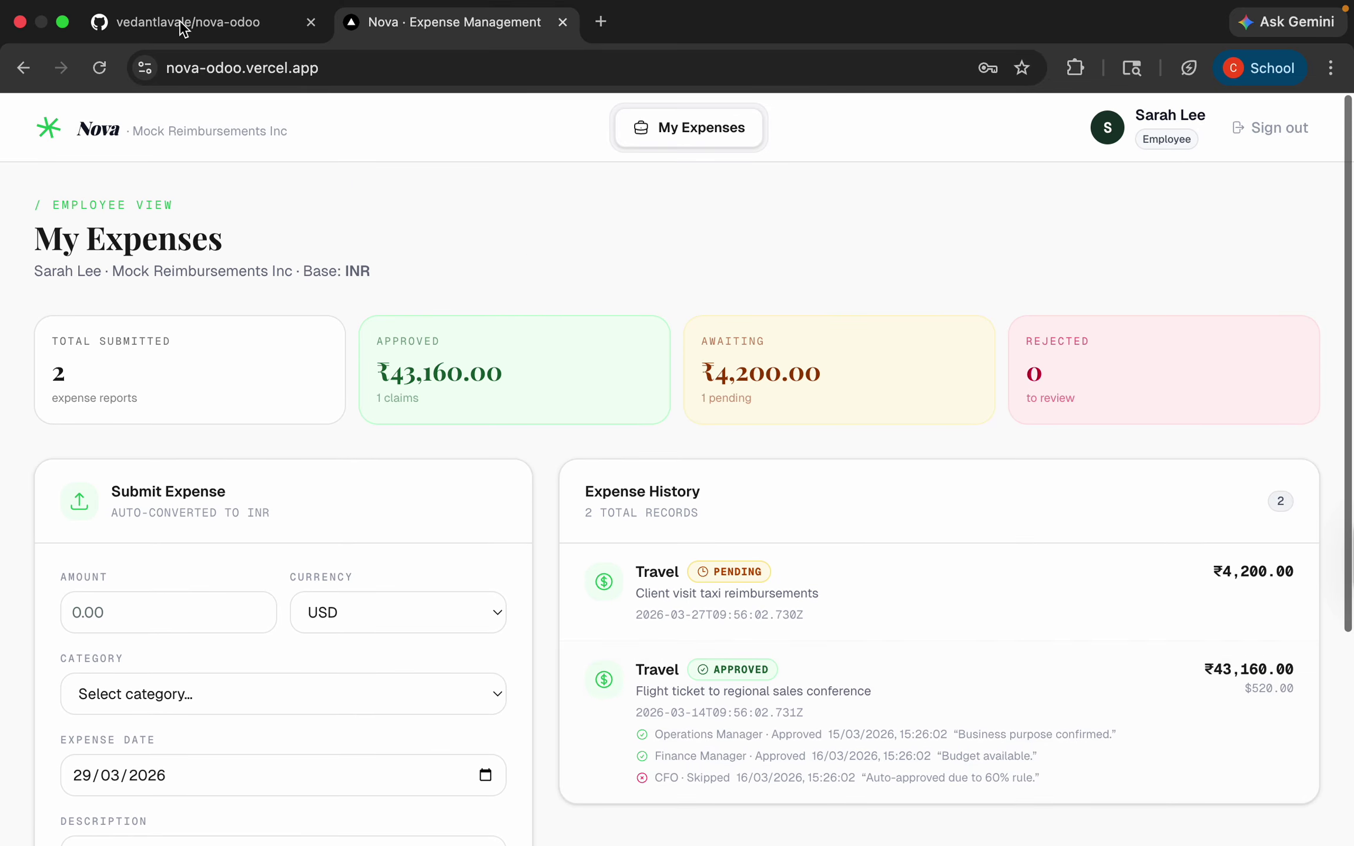
Step: Go back through the sign-in page to the employee's My Expenses view
{"action": "left_click", "coordinate": [23, 68]}
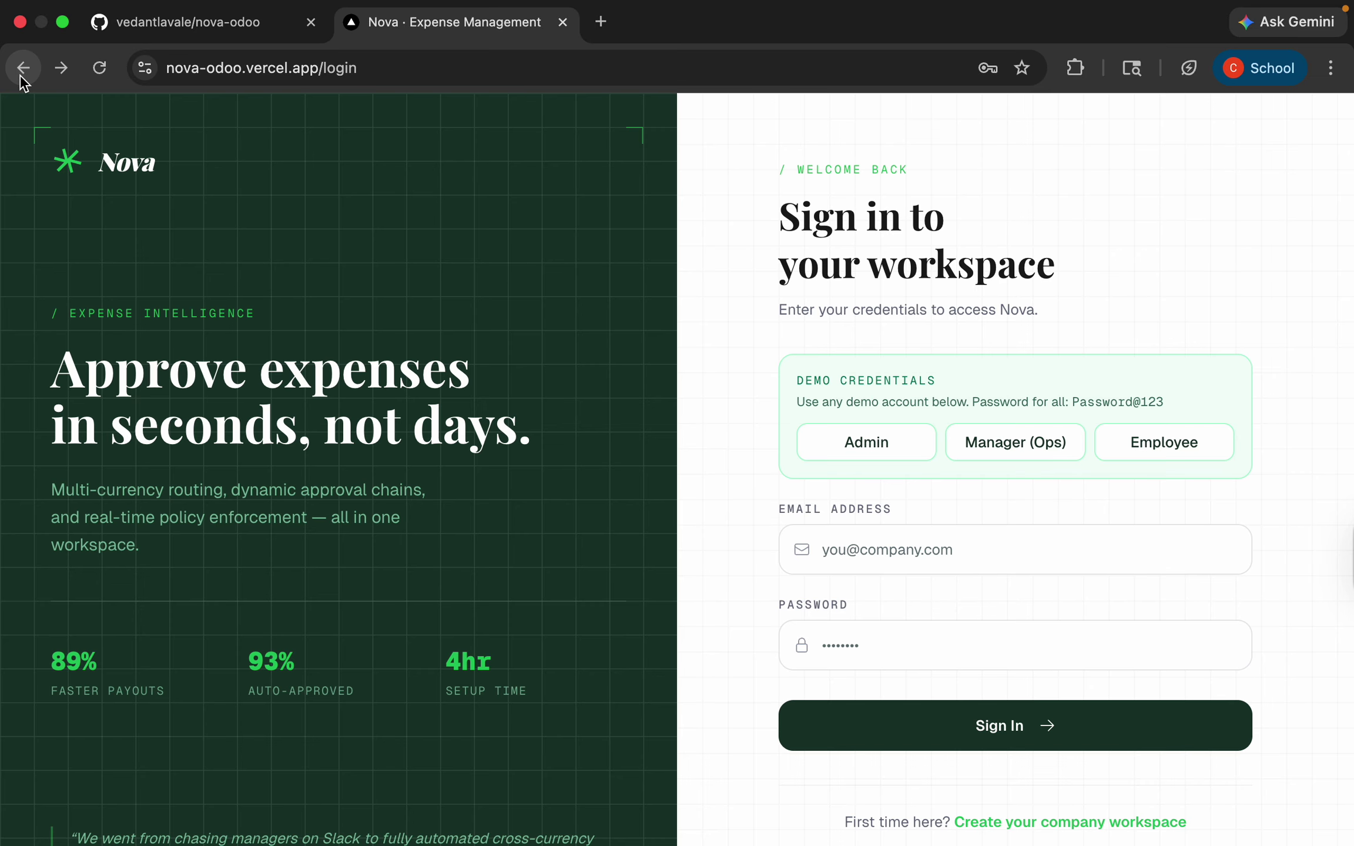
{"action": "left_click", "coordinate": [22, 67]}
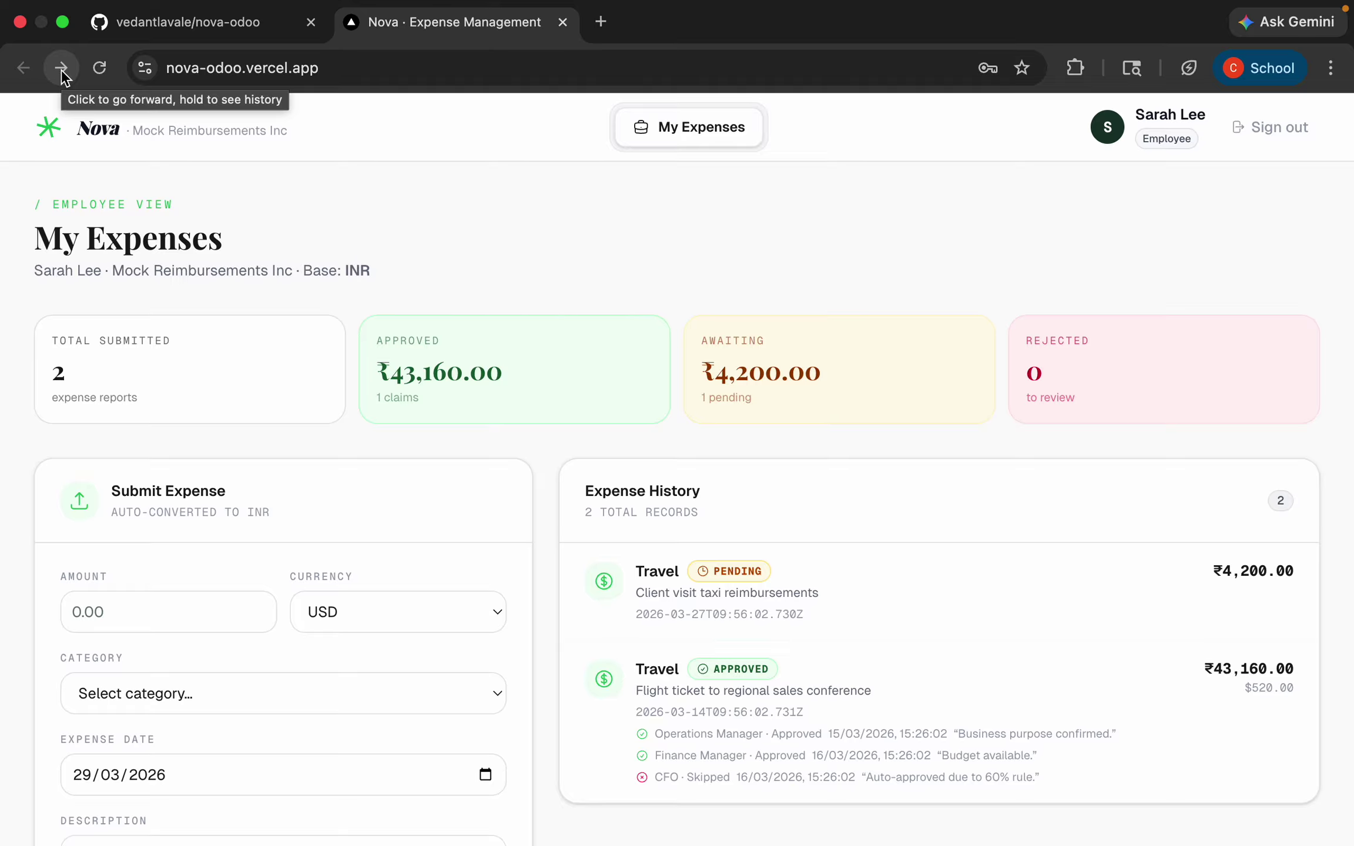
{"action": "mouse_move", "coordinate": [939, 7]}
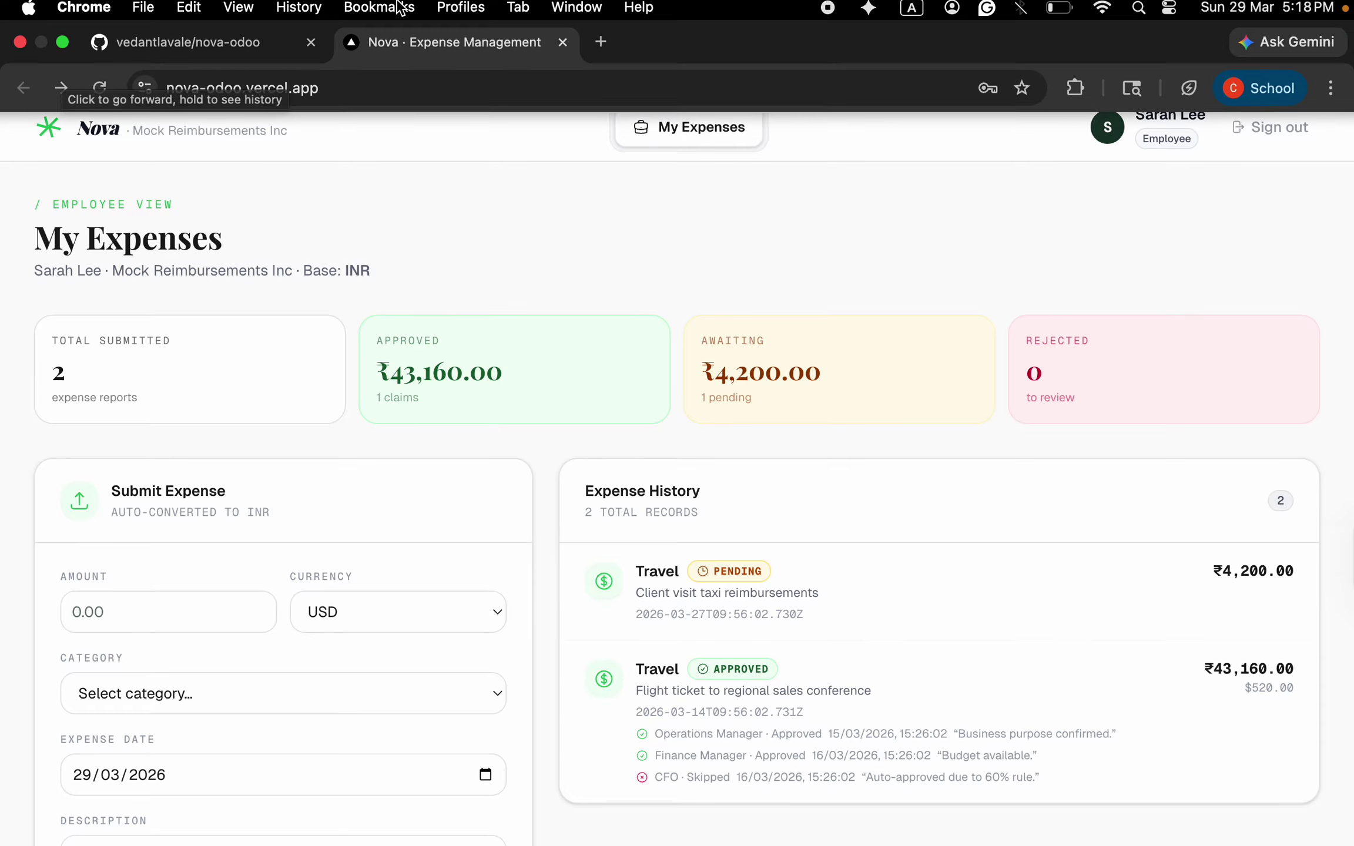